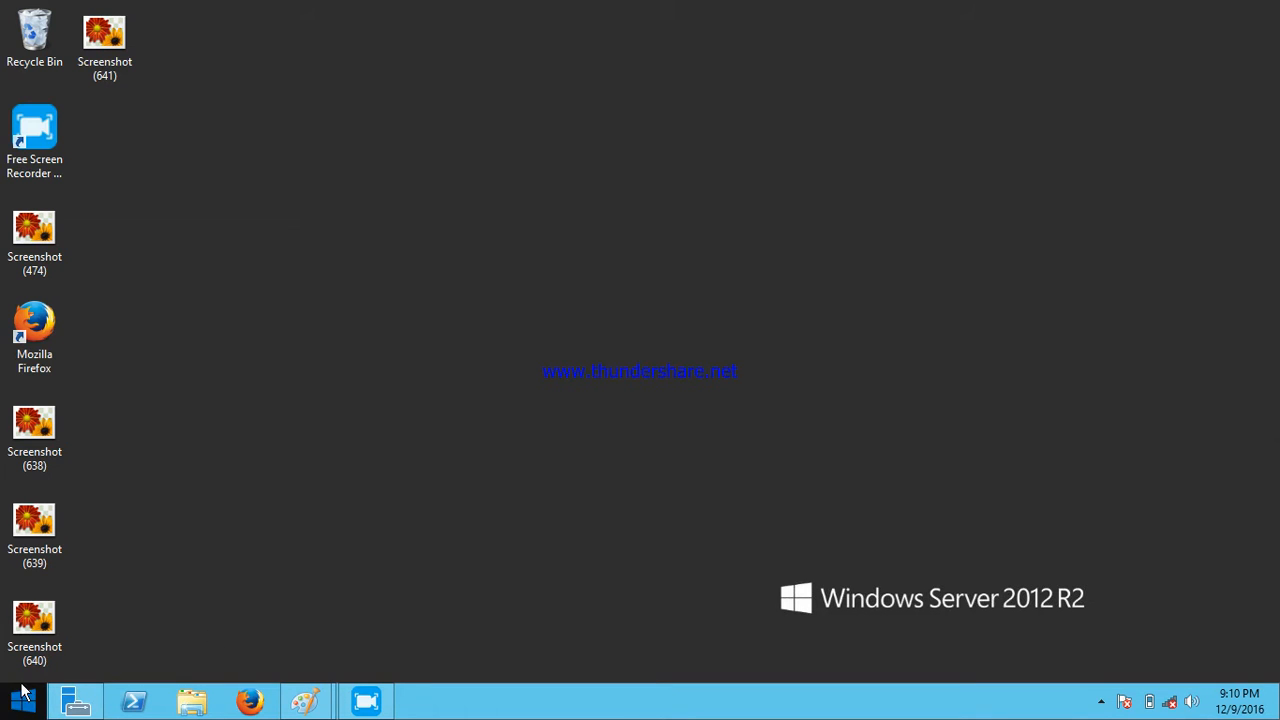
- Open the Group Policy Management console from Server Manager
left_click(62, 702)
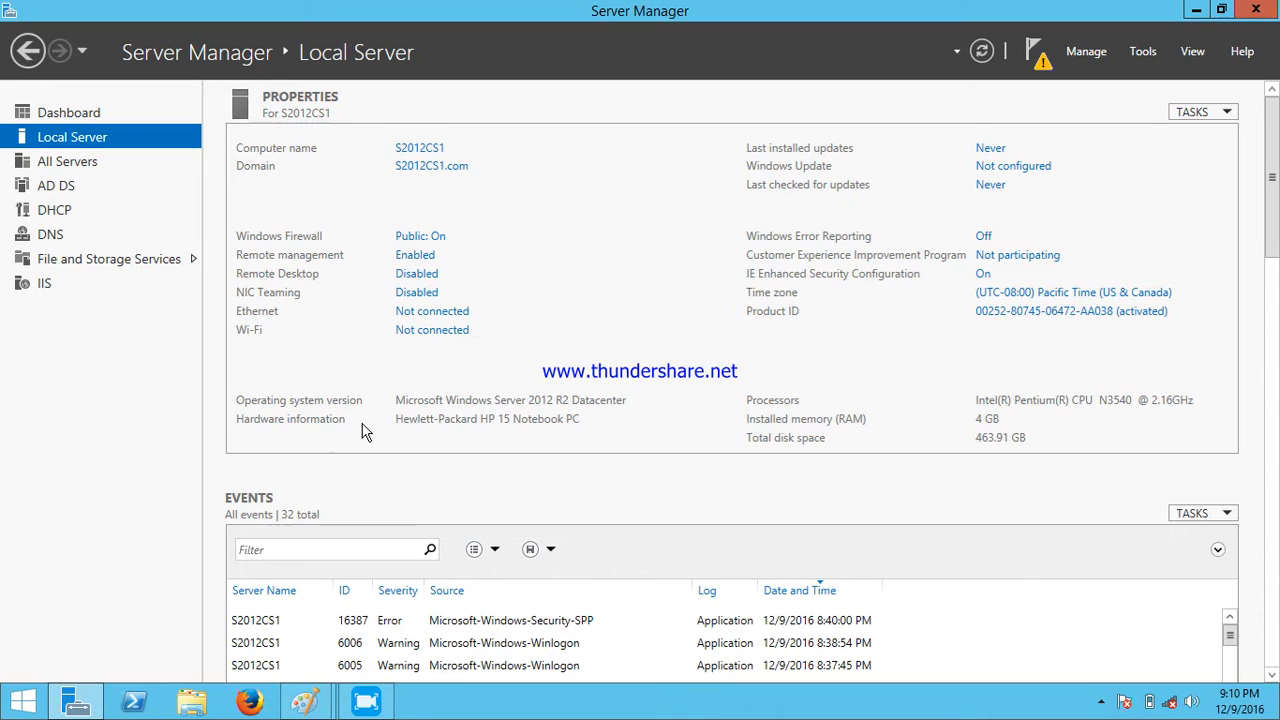
left_click(1140, 52)
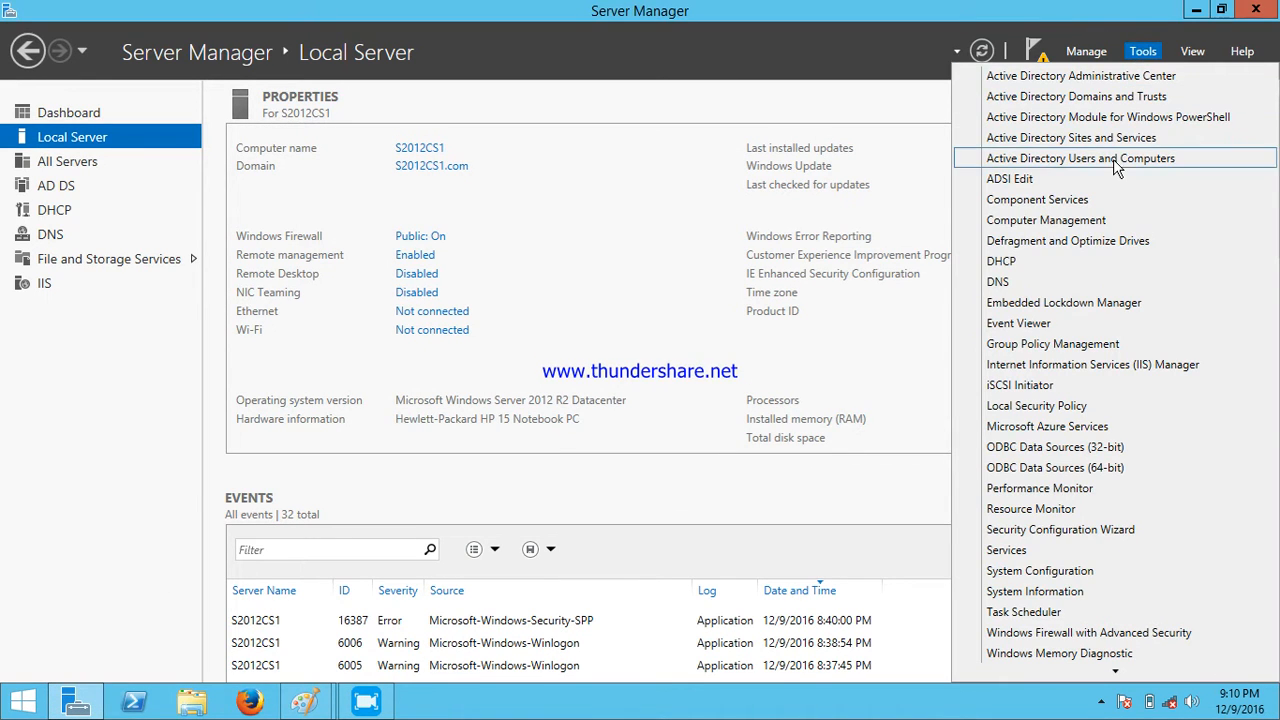
left_click(1070, 345)
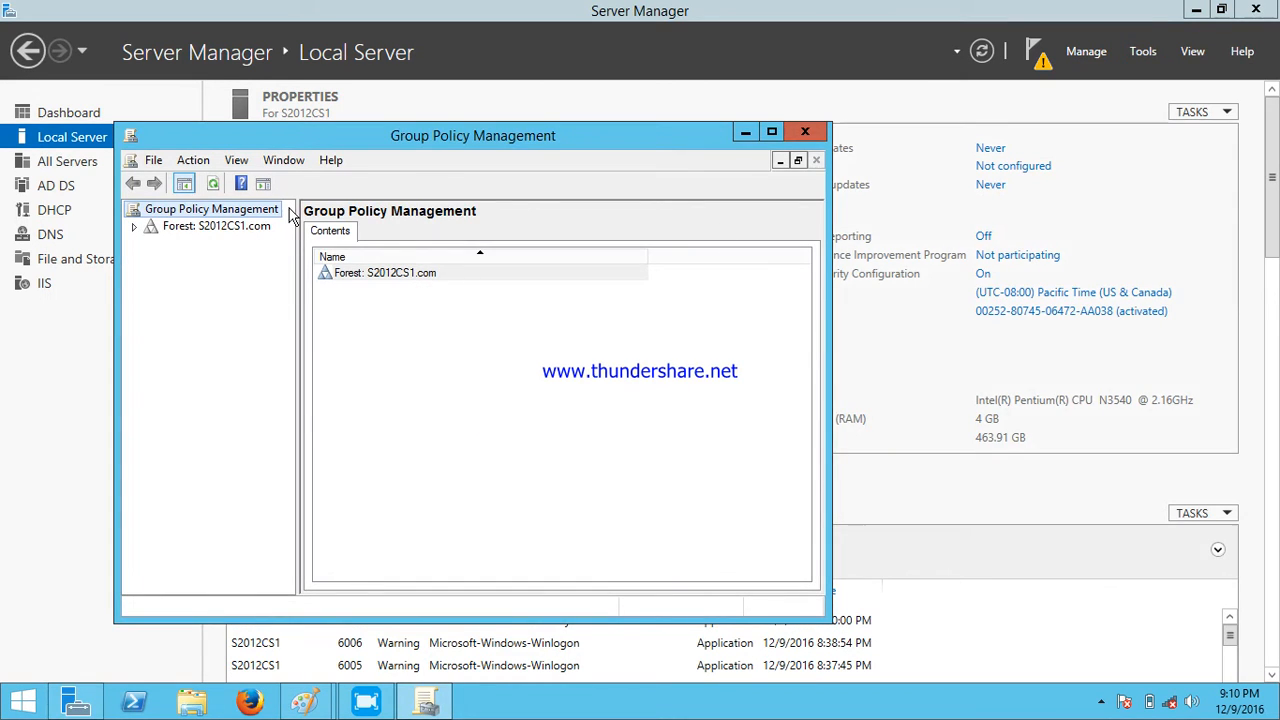
- Expand the forest down to the S2012CS1.com domain and view its Group Policy Objects
left_click(134, 227)
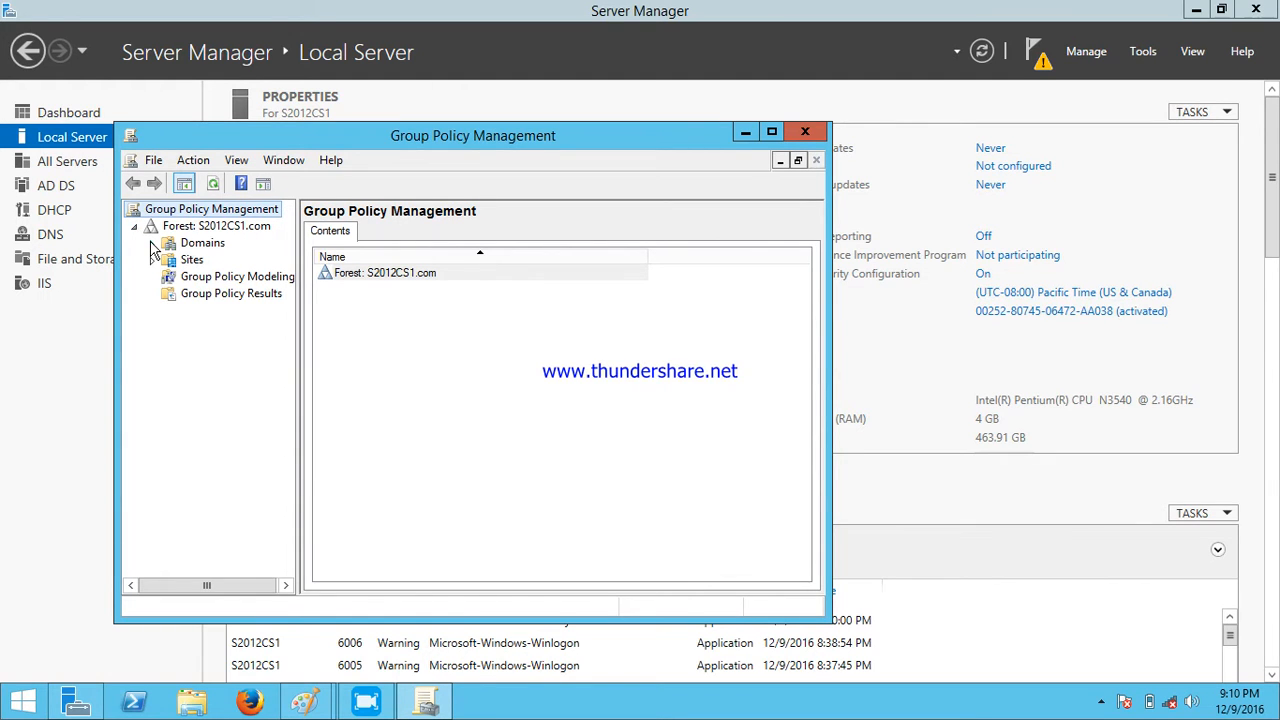
left_click(152, 244)
left_click(170, 260)
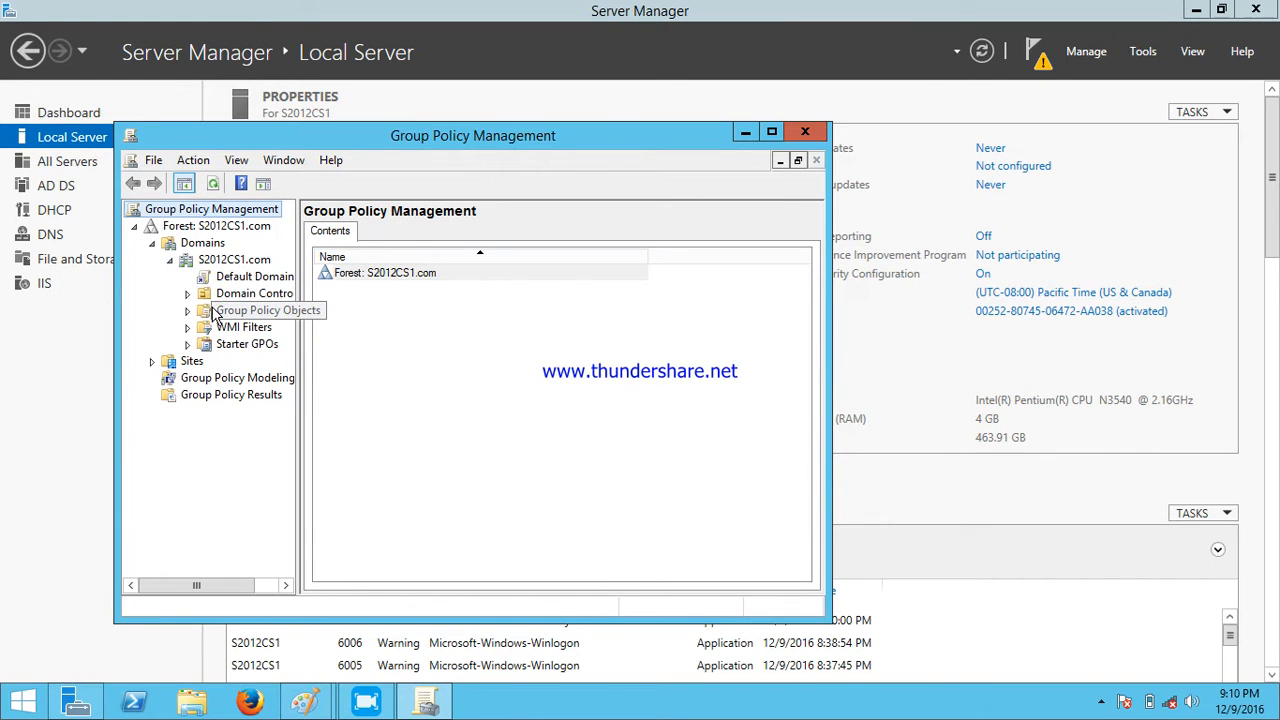
left_click(213, 312)
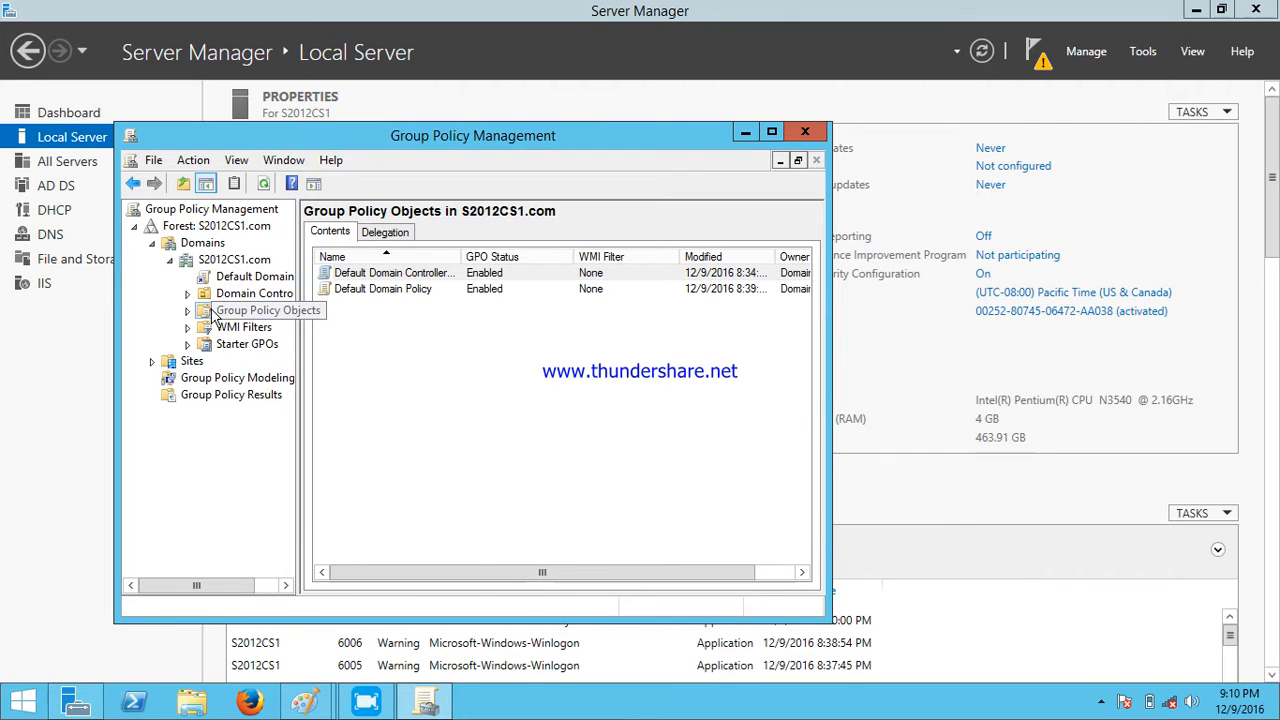
left_click(187, 311)
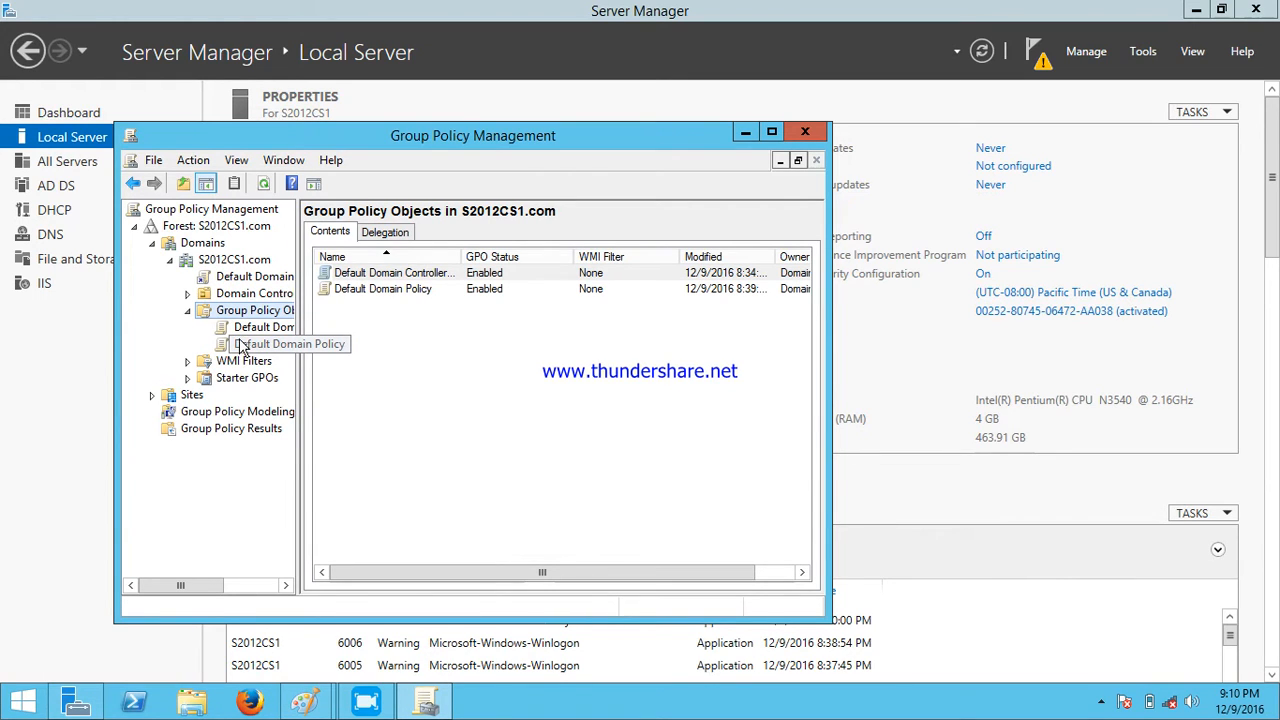
left_click(190, 311)
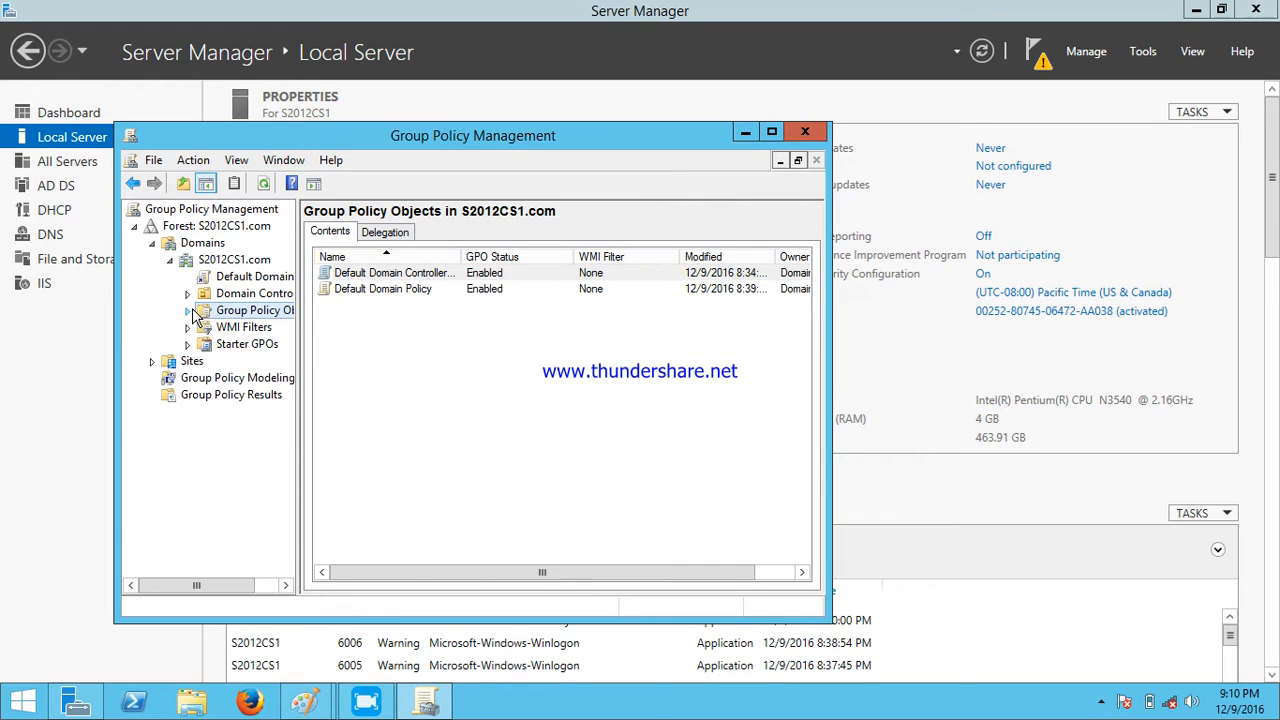
- Create an organizational unit named Demo_Organizational_Unit in the S2012CS1.com domain
right_click(218, 262)
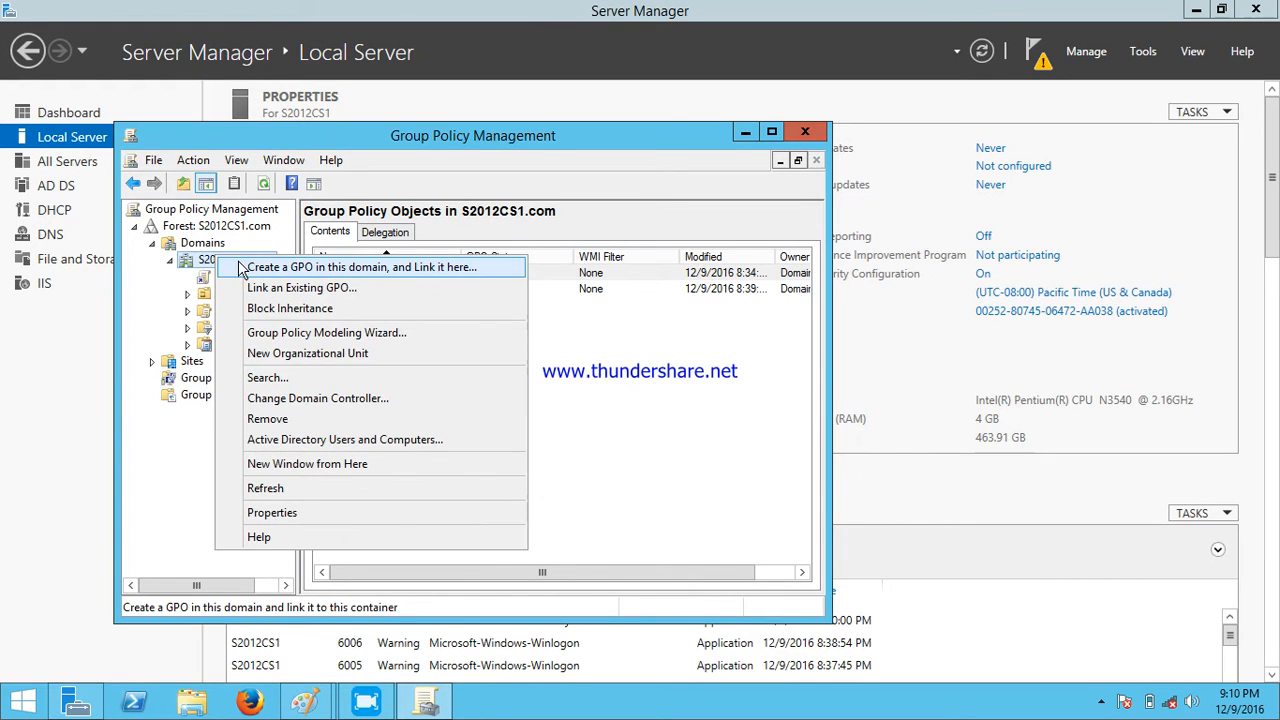
left_click(283, 360)
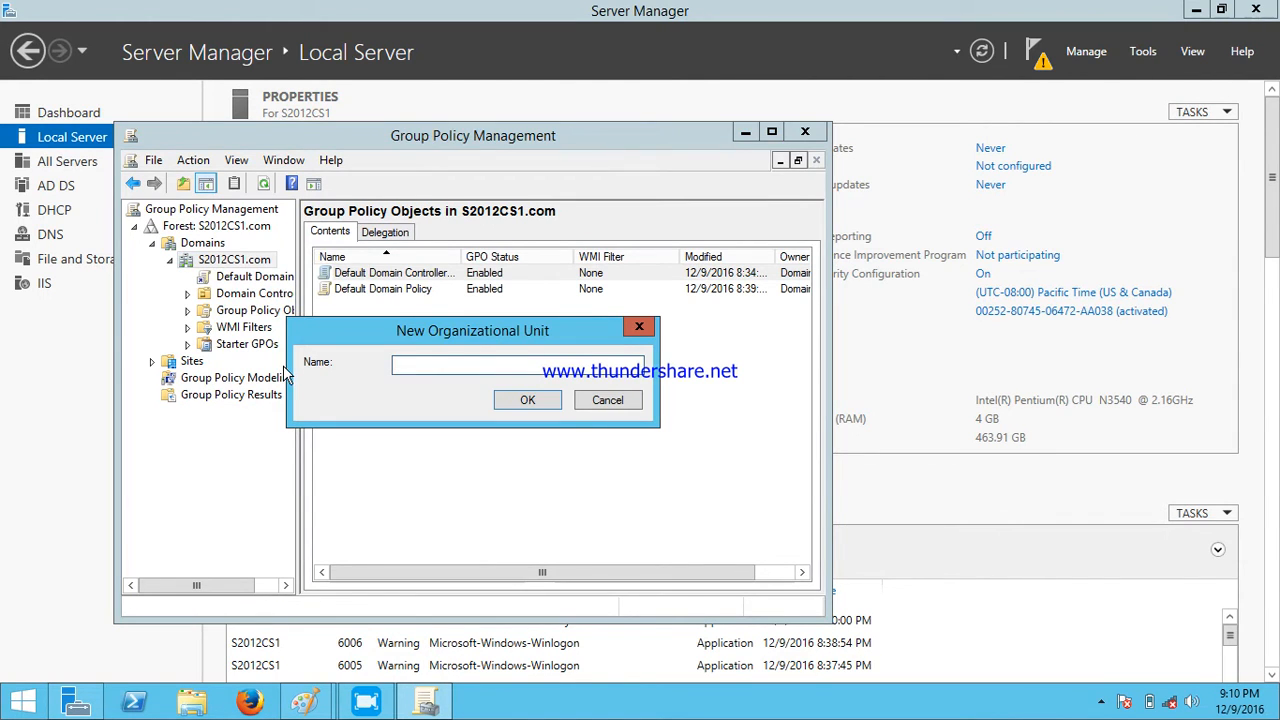
type("Demo_Organizational_Unit")
left_click(303, 236)
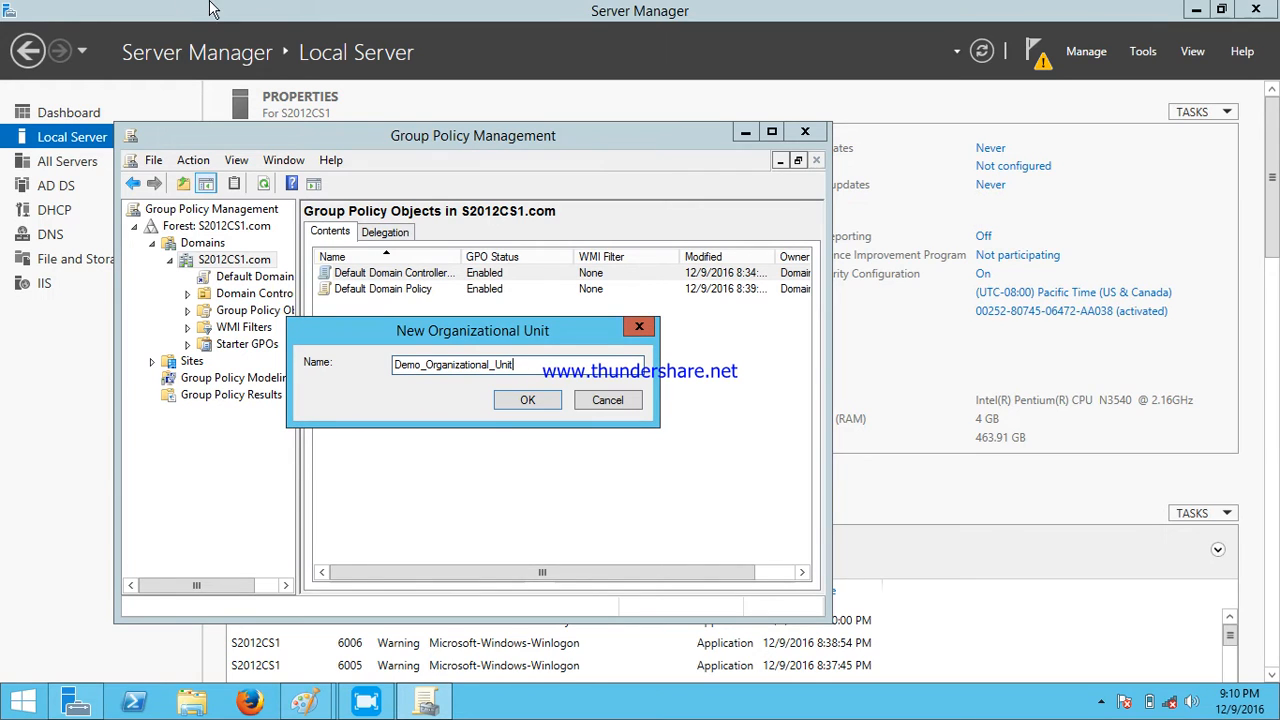
left_click(511, 402)
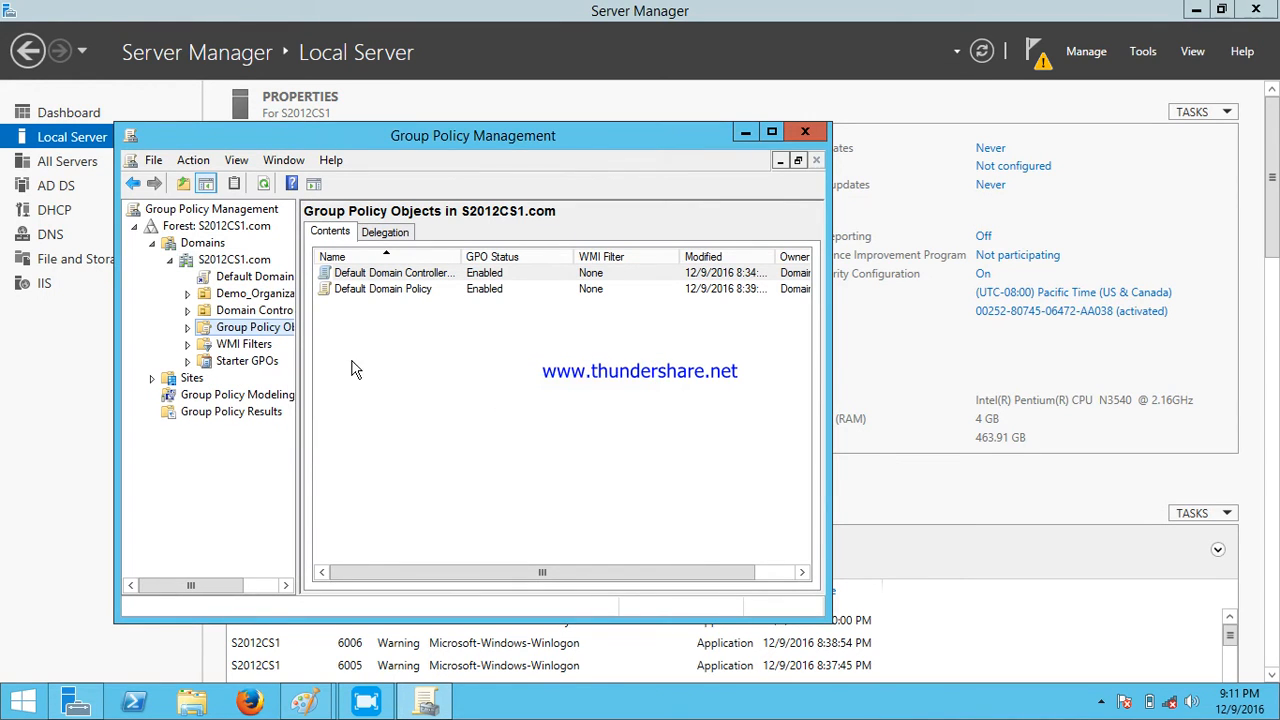
- Create a group policy object named New Group Policy Object_1 in the Group Policy Objects container, without a source starter GPO
left_click(187, 327)
right_click(222, 337)
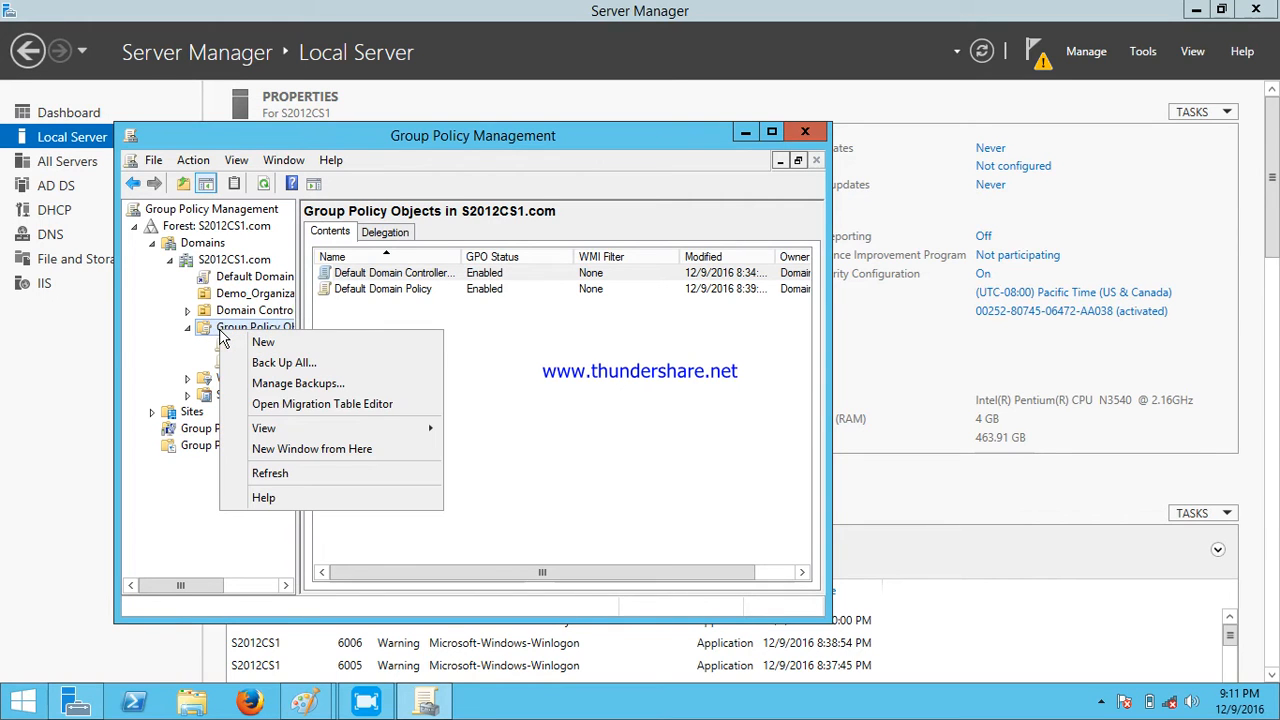
left_click(262, 342)
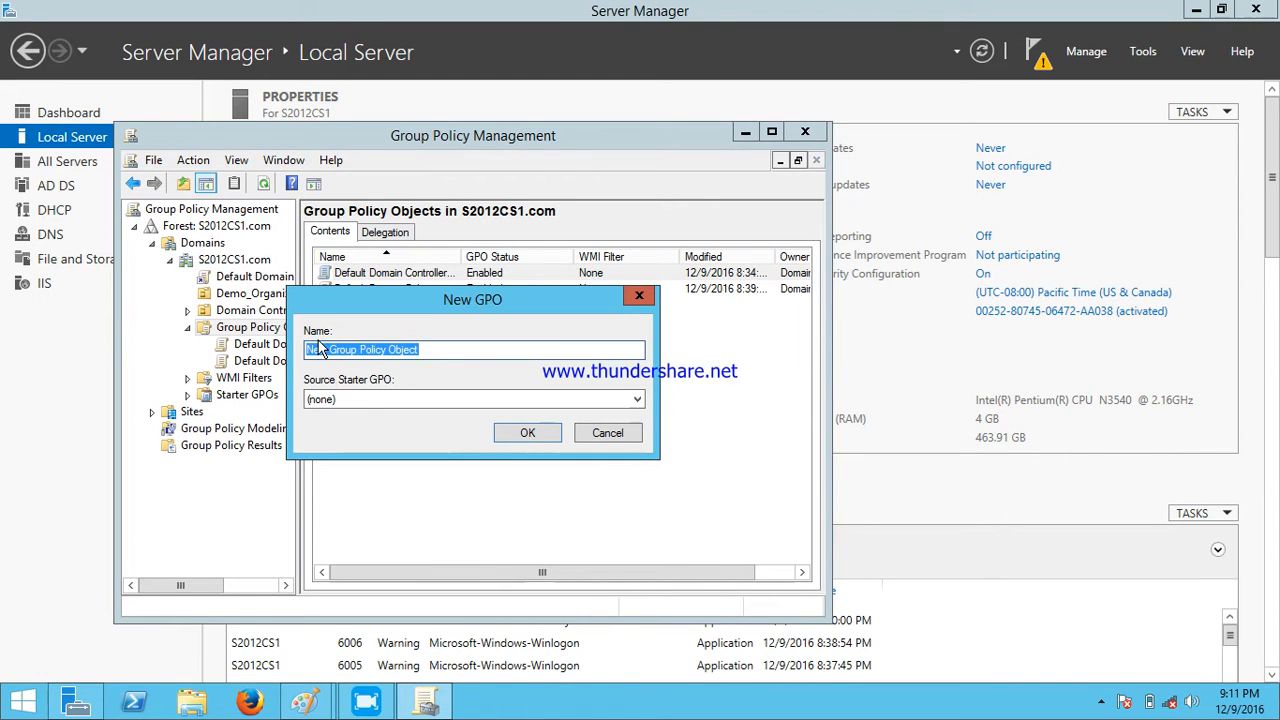
left_click(428, 349)
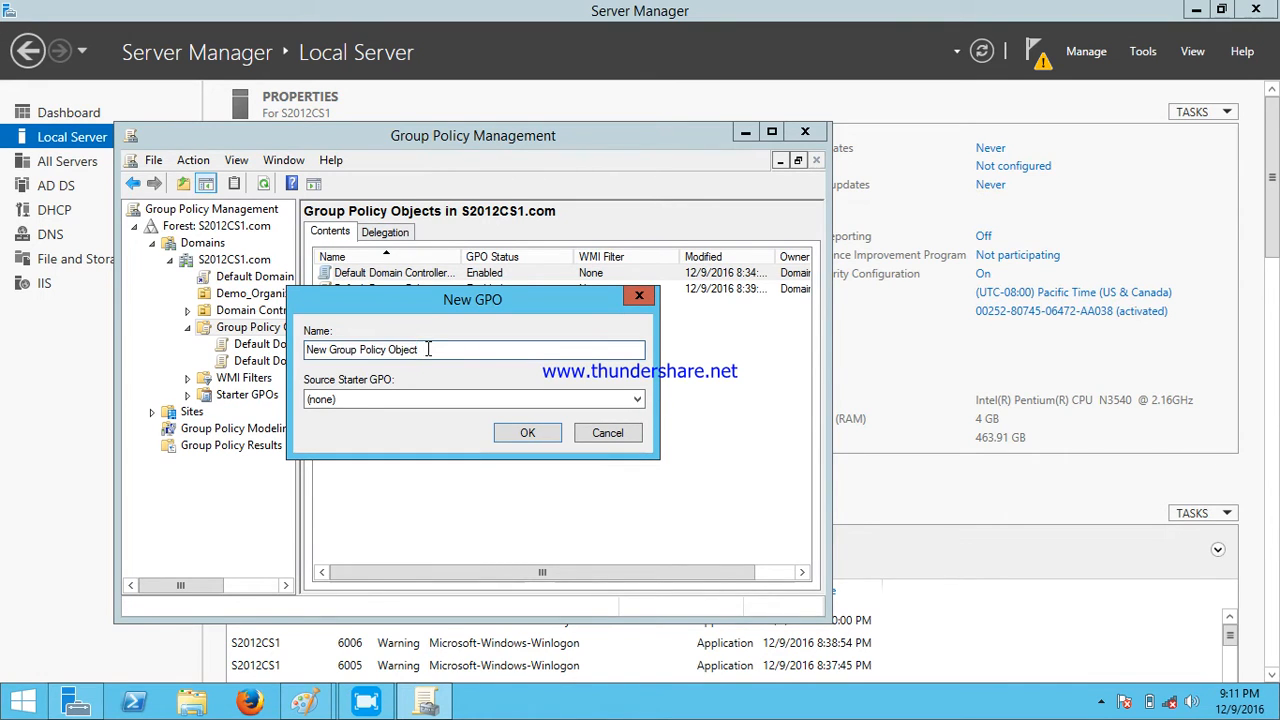
type("_1")
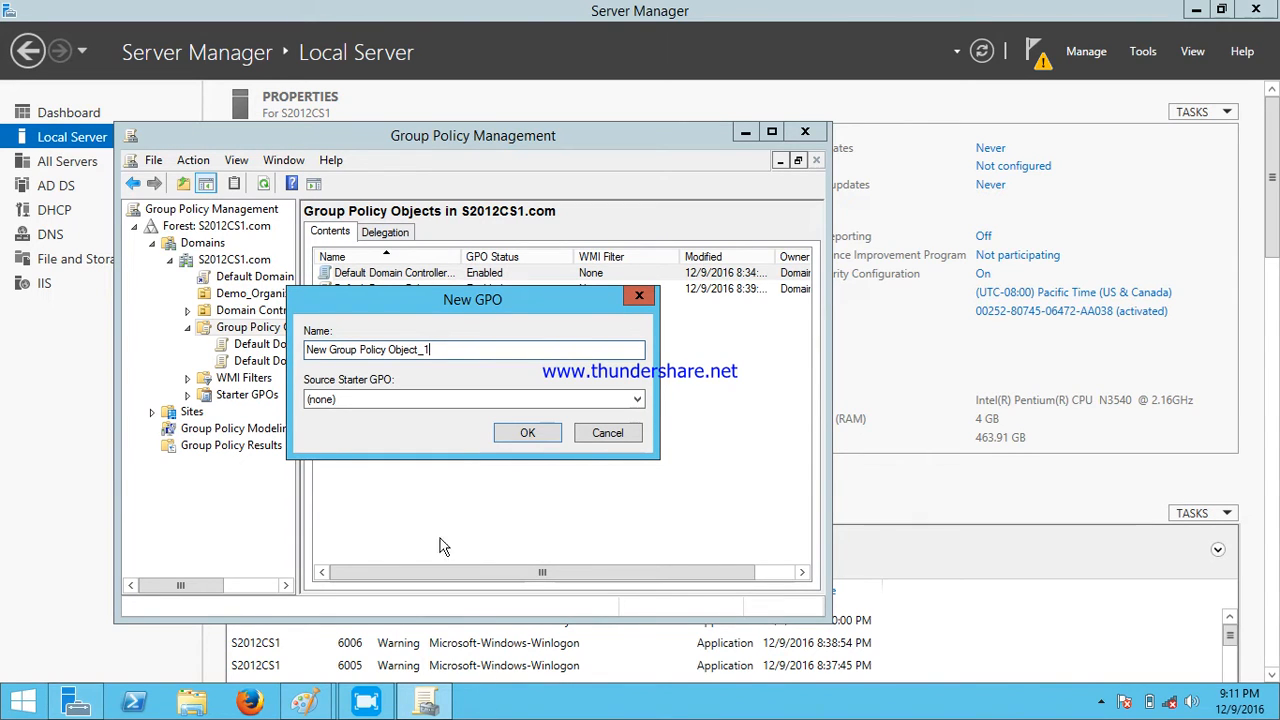
left_click(430, 410)
left_click(436, 413)
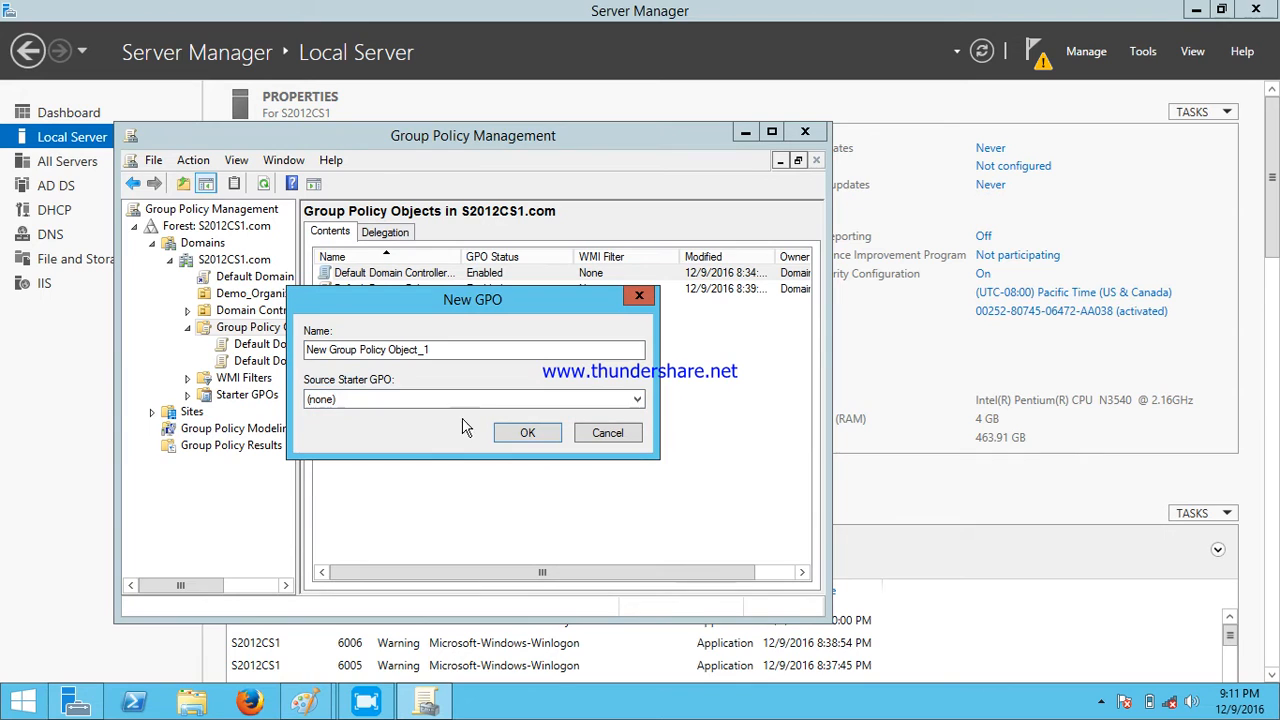
left_click(527, 433)
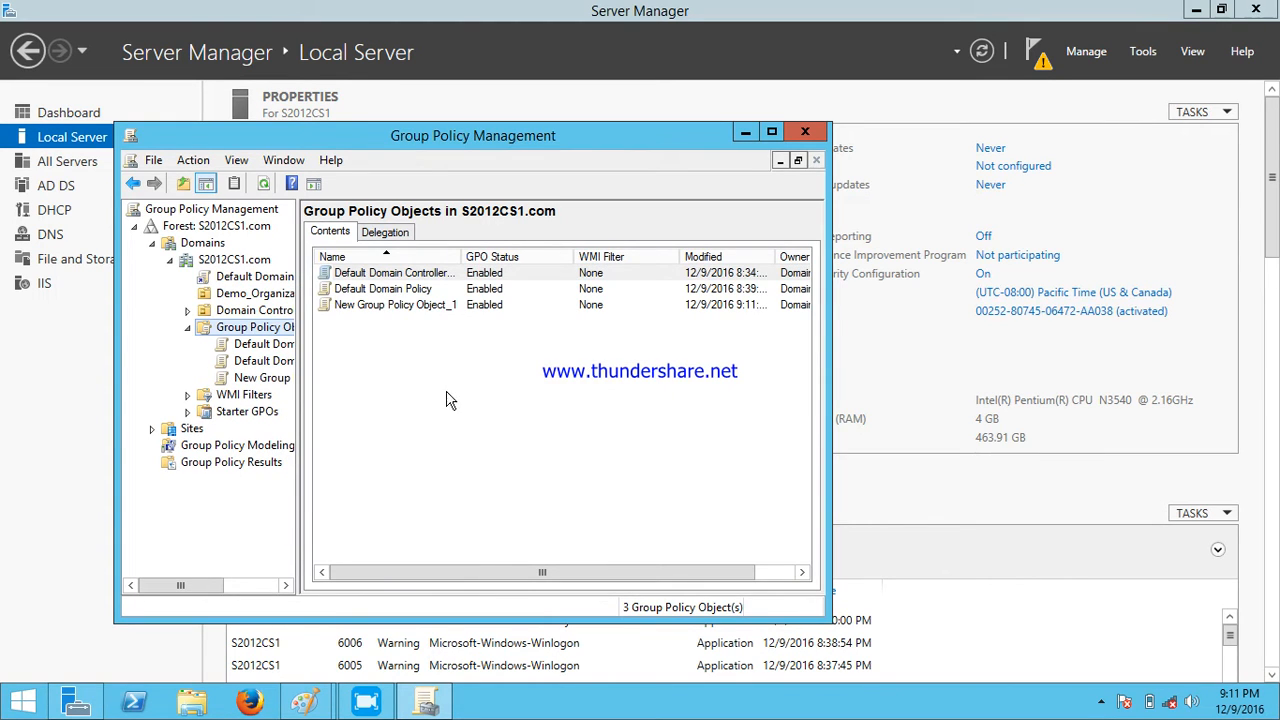
- Open New Group Policy Object_1 for editing in the Group Policy Management Editor
left_click(380, 308)
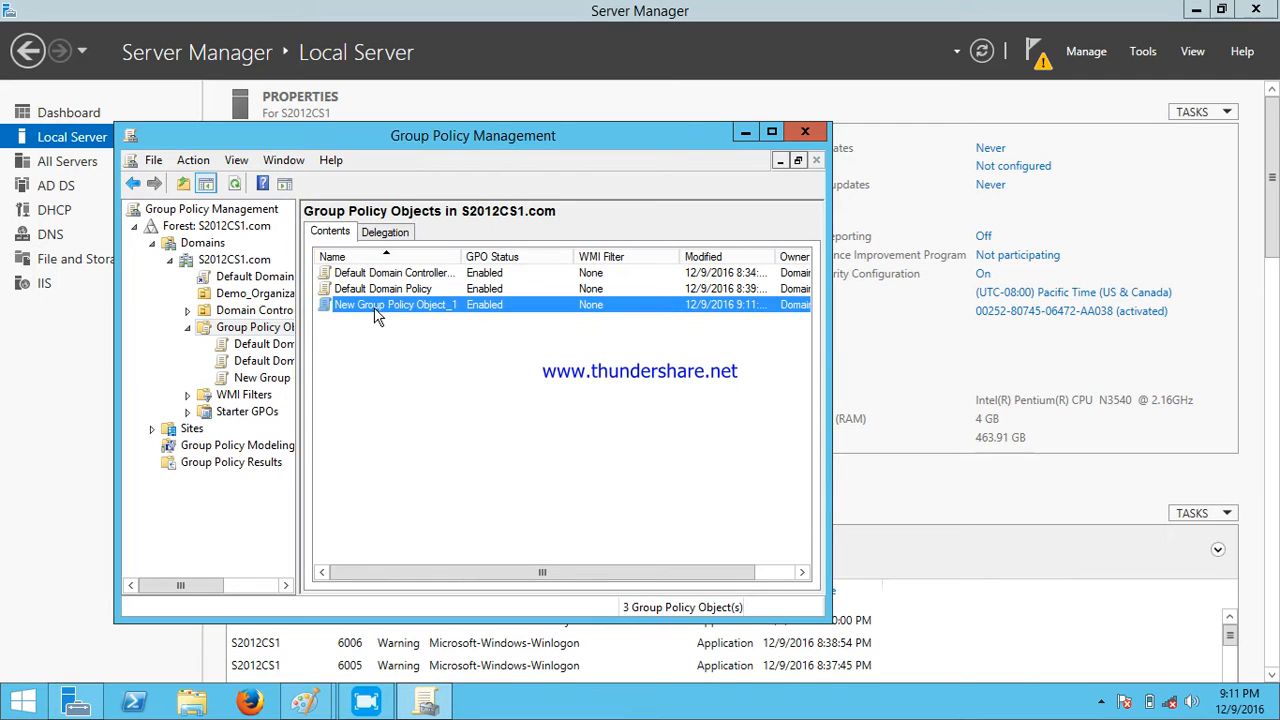
right_click(352, 316)
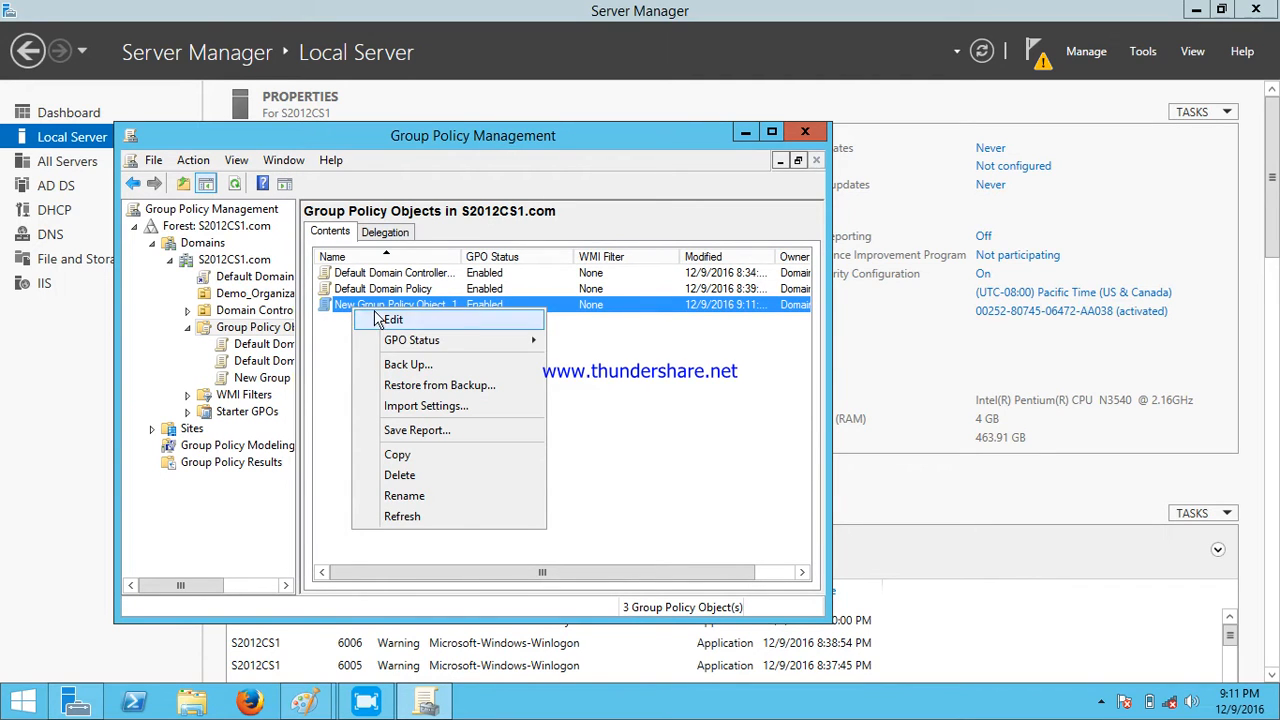
left_click(379, 320)
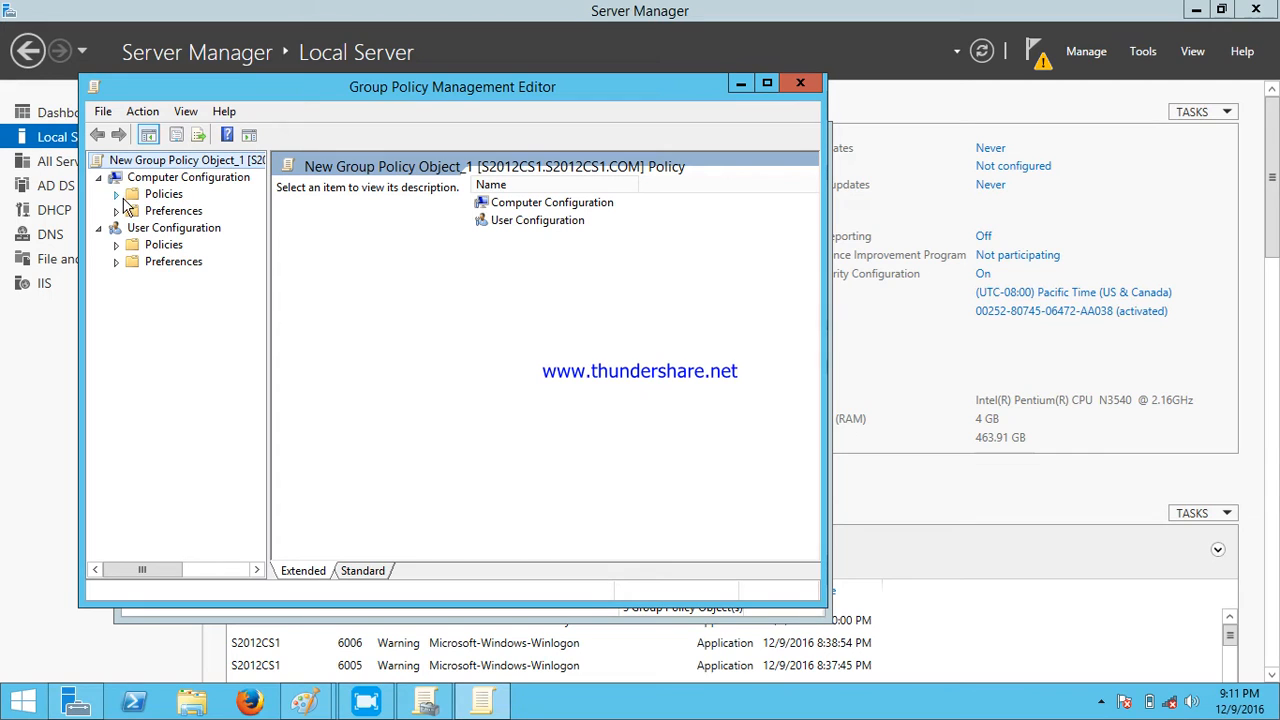
- Show All Settings of the Administrative Templates under the Computer Configuration policies, with the editor window maximized
left_click(117, 195)
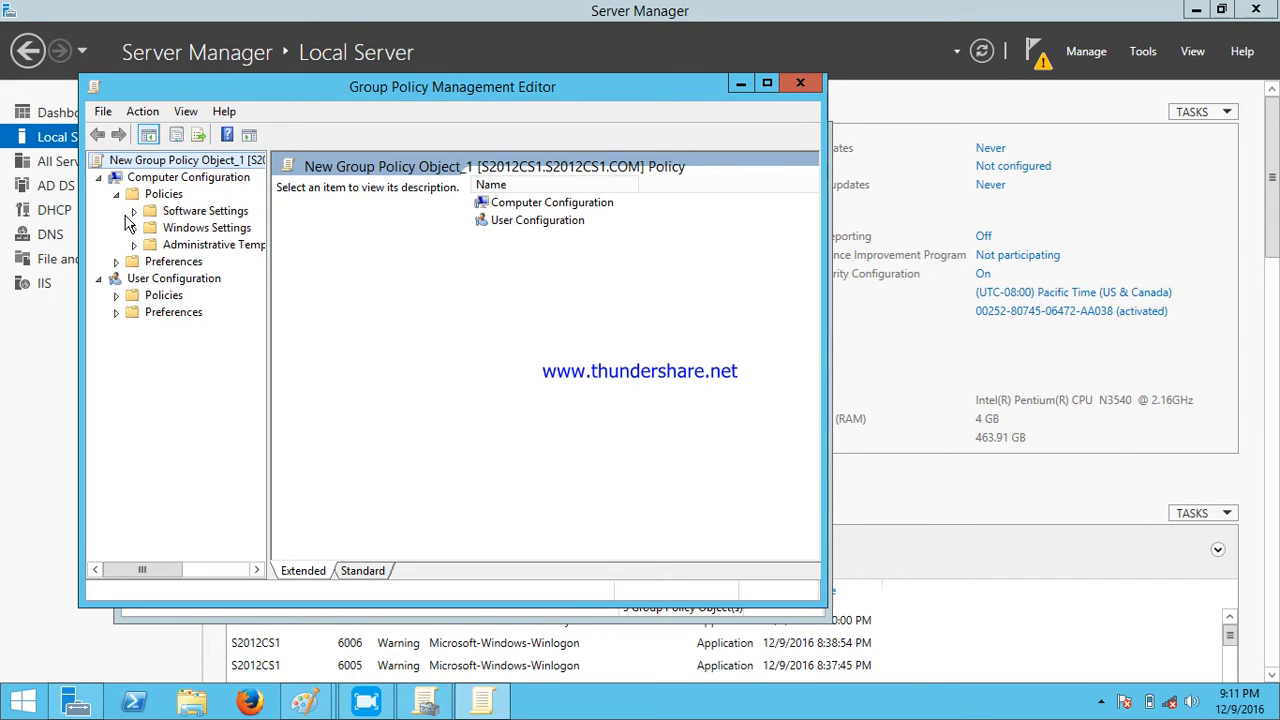
left_click(132, 228)
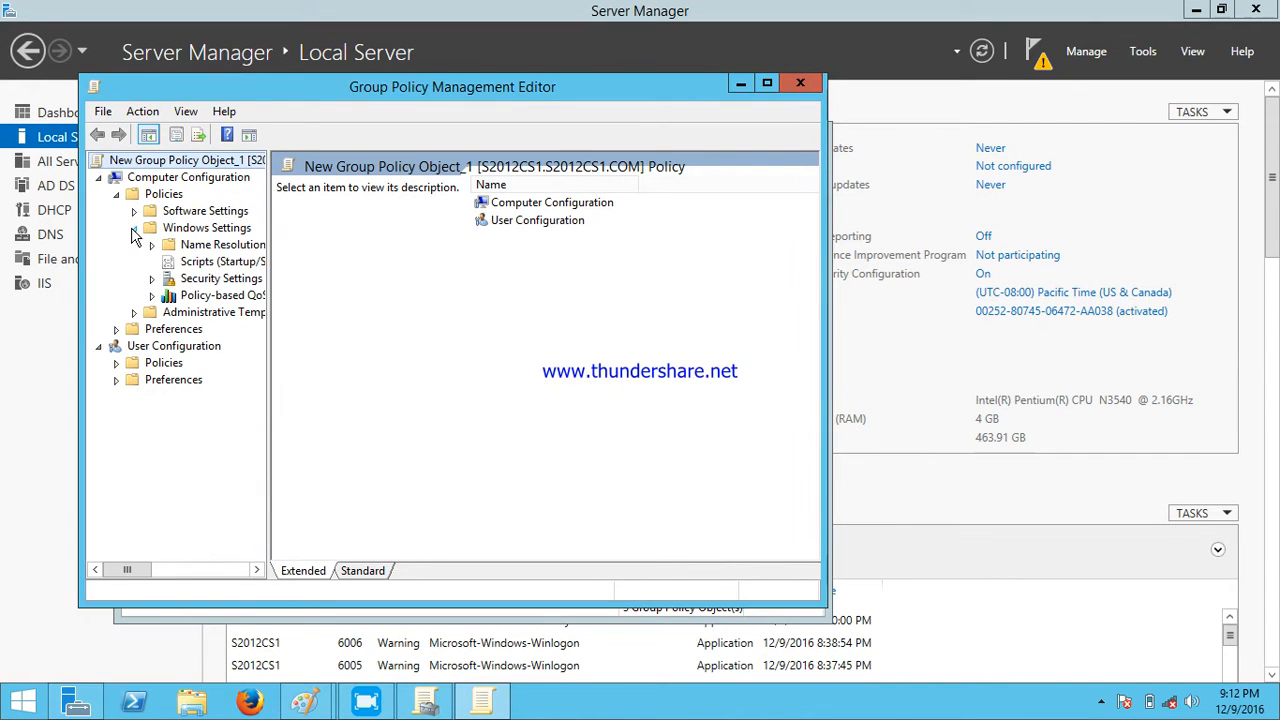
left_click(134, 229)
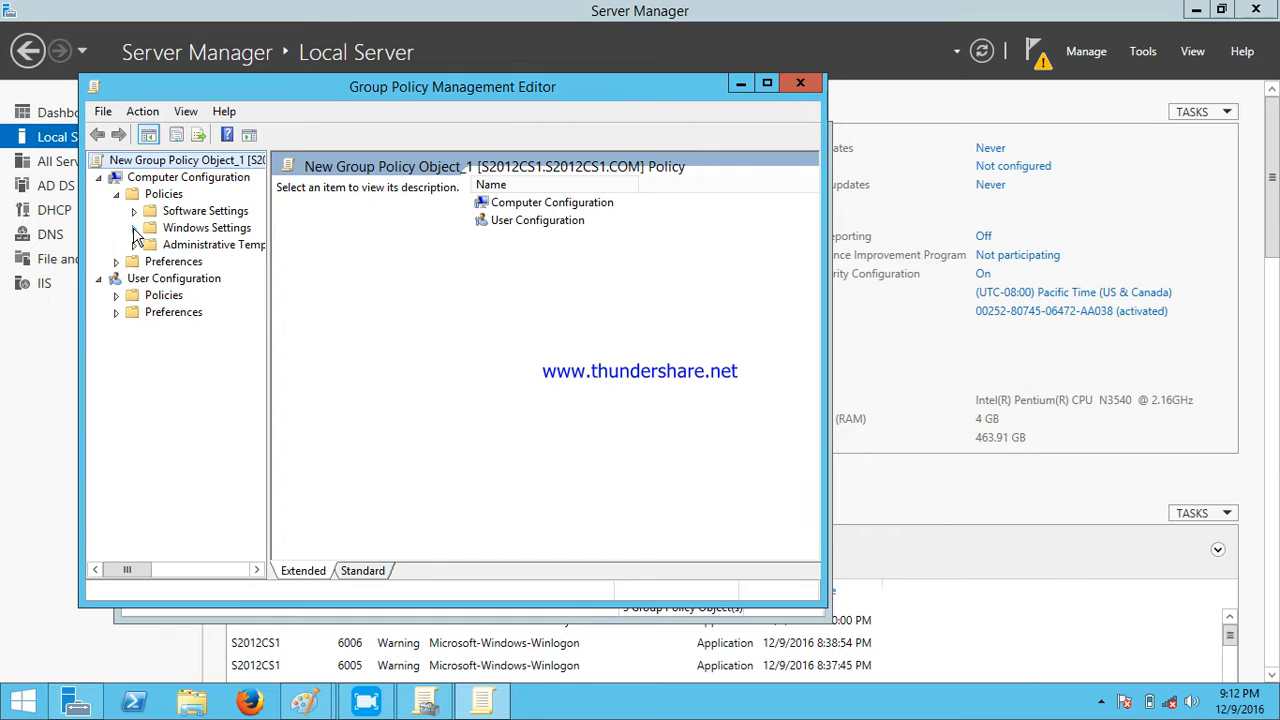
left_click(136, 246)
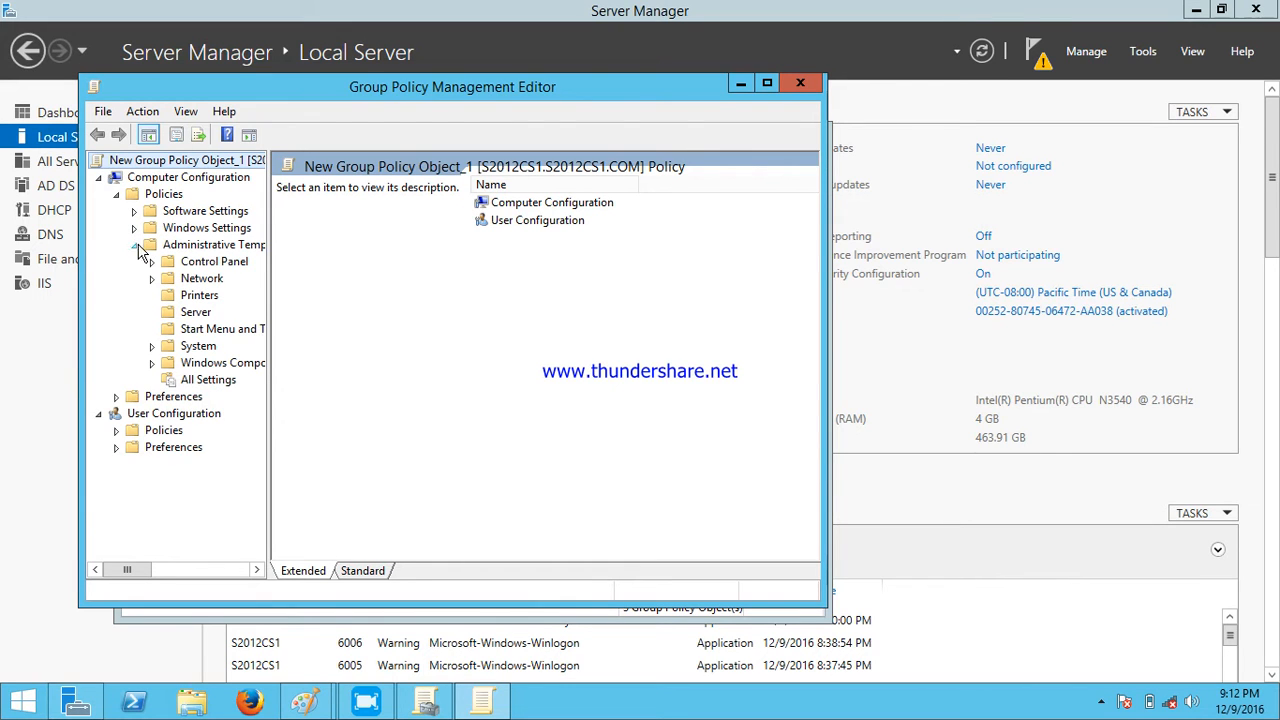
left_click(207, 380)
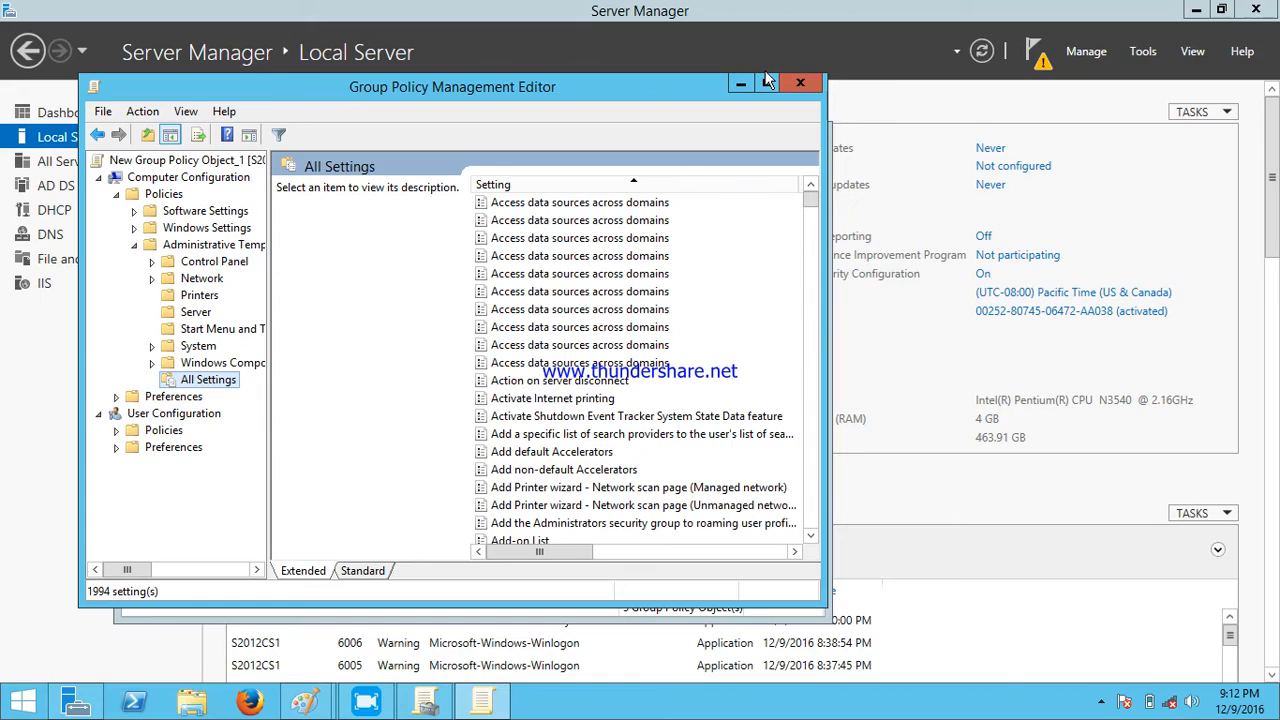
left_click(767, 82)
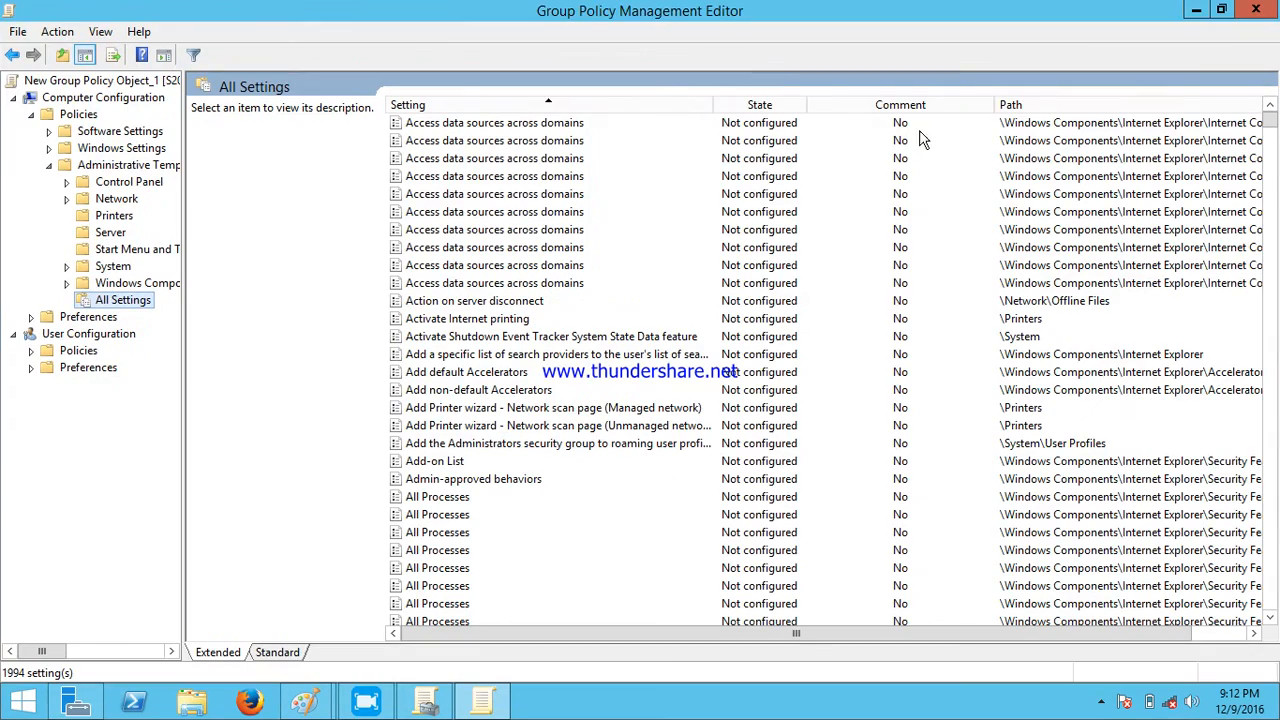
- Open the first Use Pop-up Blocker policy in the All Settings list for editing
left_click(1273, 140)
left_click_drag(1273, 140, 1273, 270)
left_click_drag(1271, 307, 1273, 518)
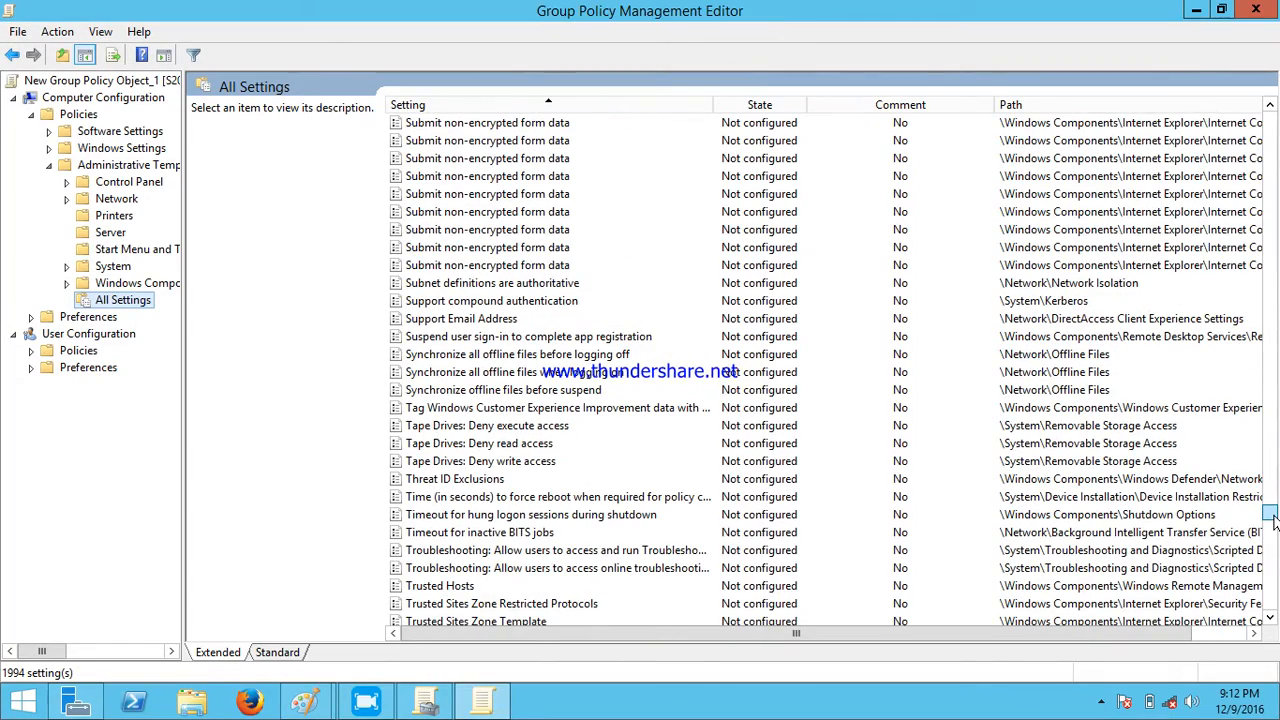
left_click_drag(1273, 518, 1274, 562)
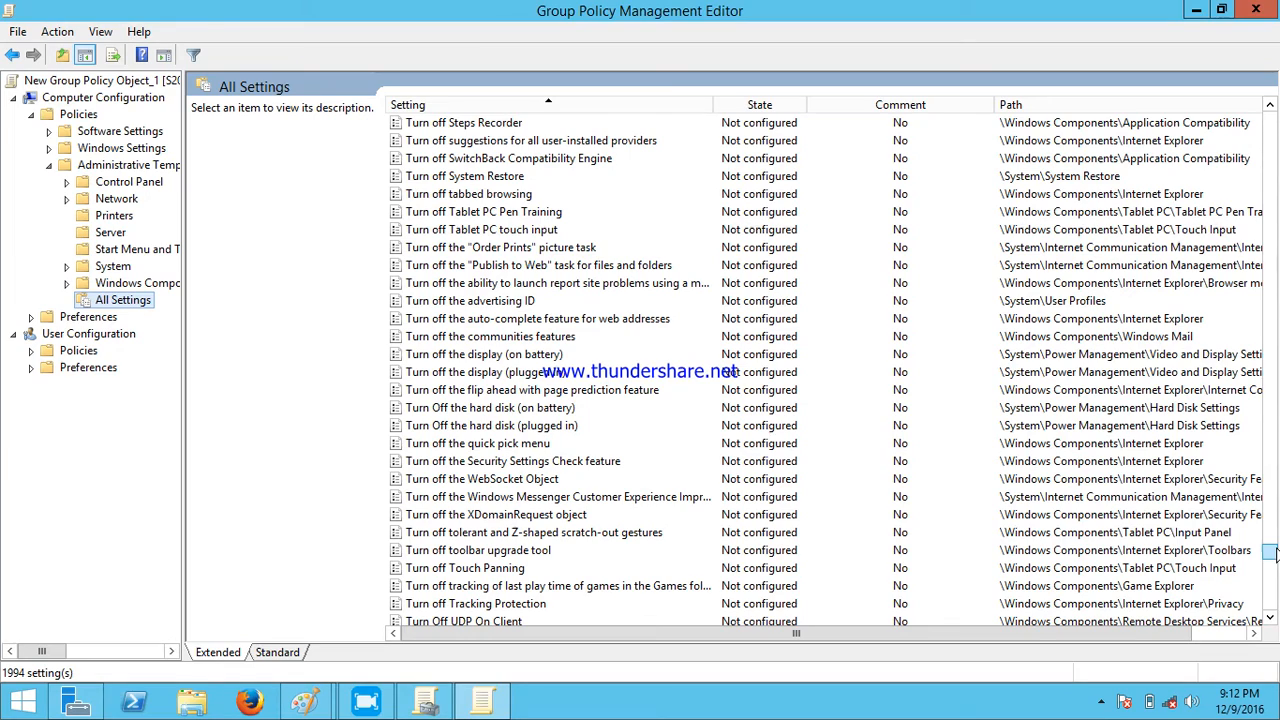
mouse_move(1272, 553)
left_mouse_down()
mouse_move(1274, 591)
mouse_move(1274, 569)
left_mouse_up()
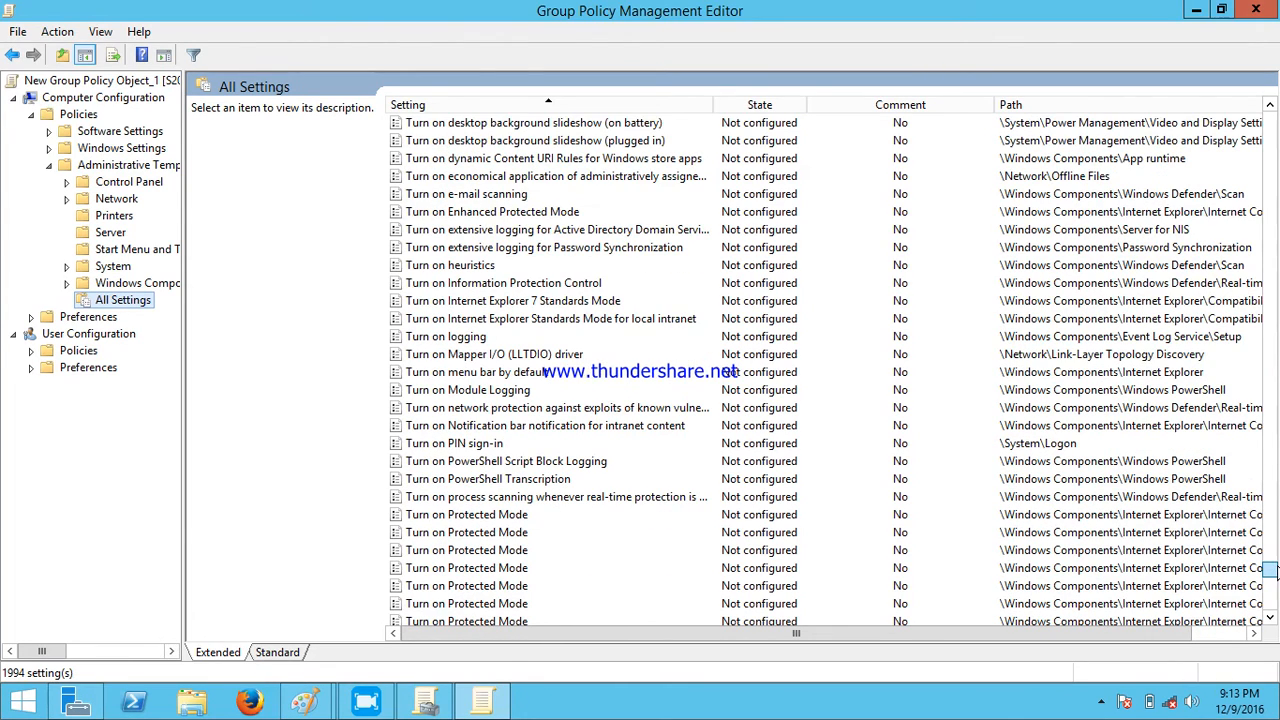
left_click_drag(1273, 569, 1274, 584)
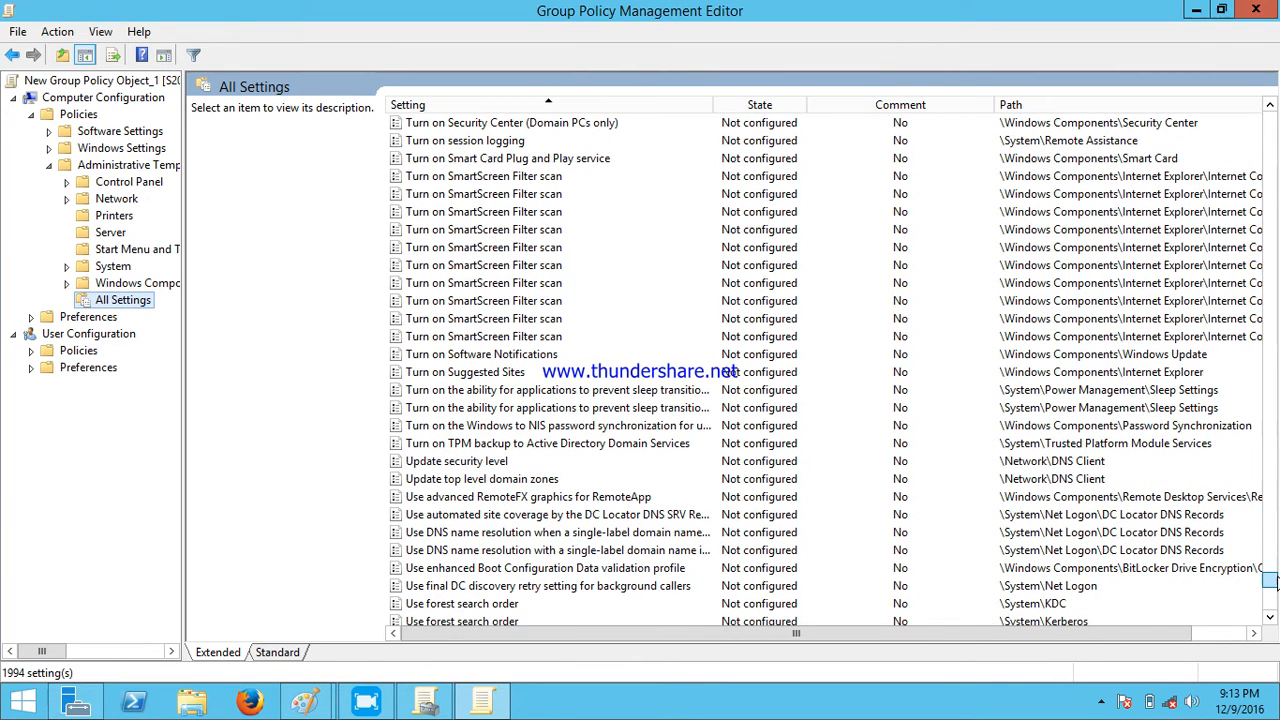
left_click_drag(1274, 580, 1250, 592)
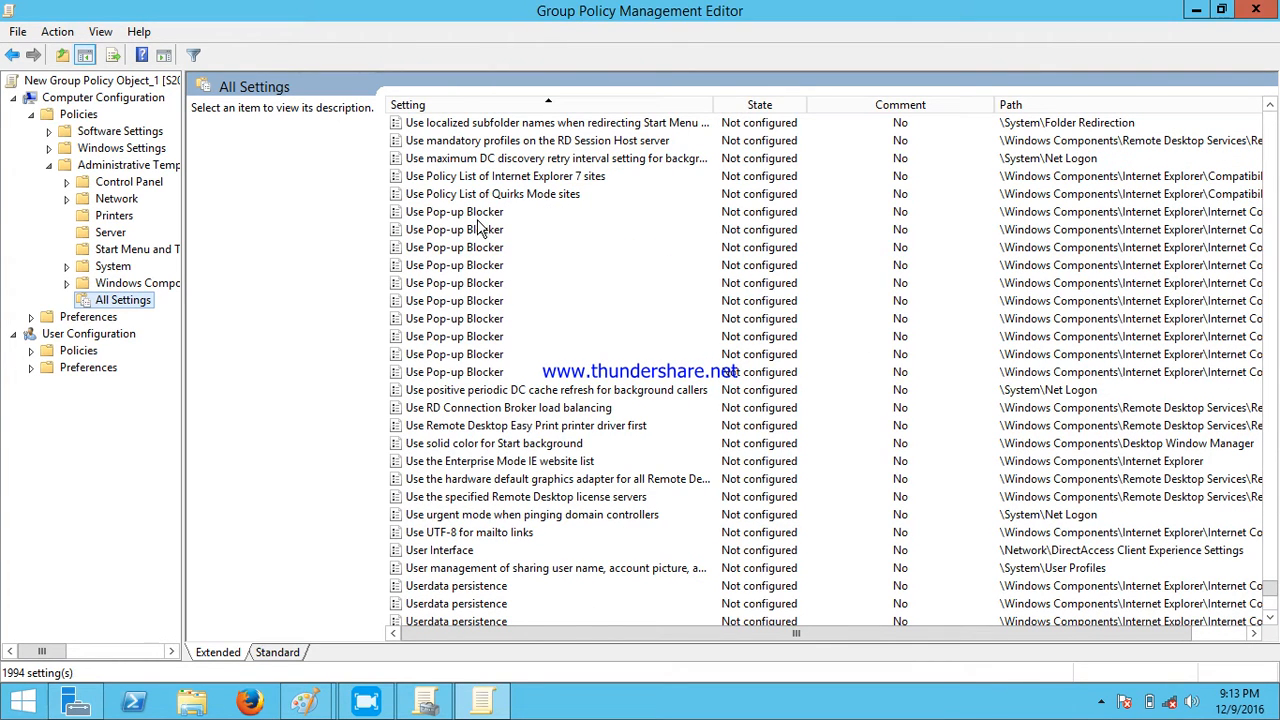
right_click(425, 213)
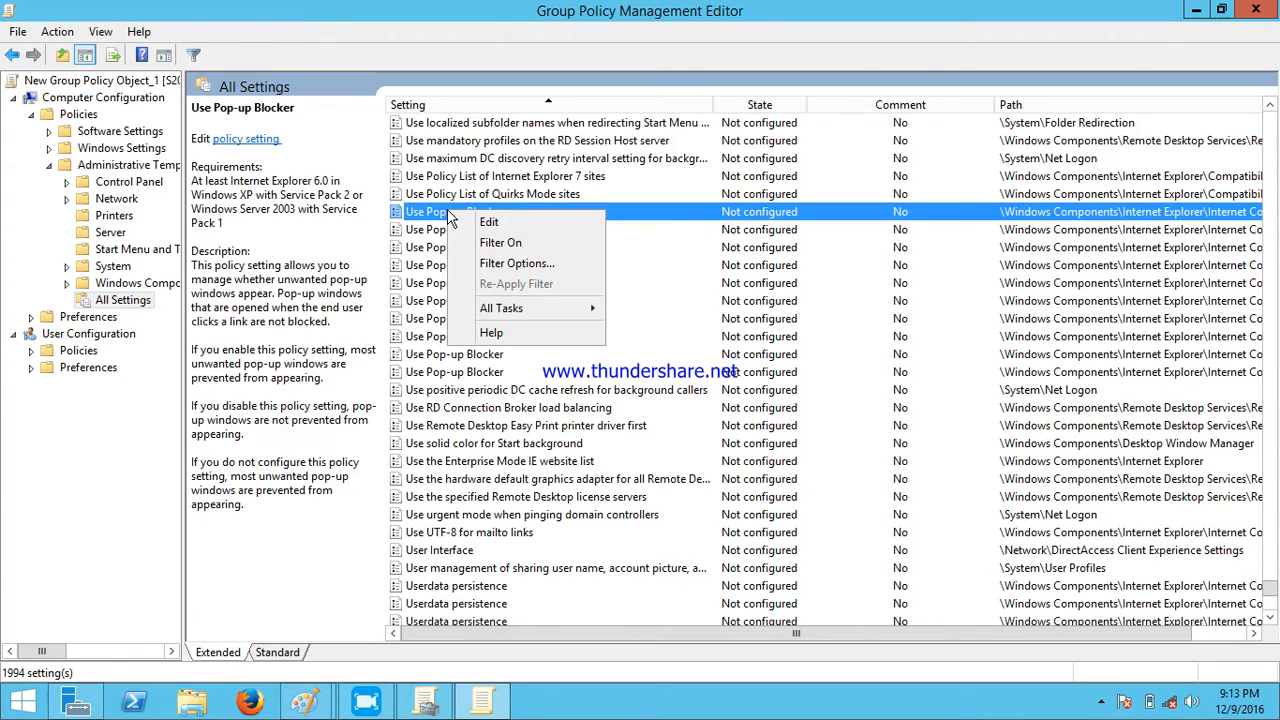
left_click(465, 220)
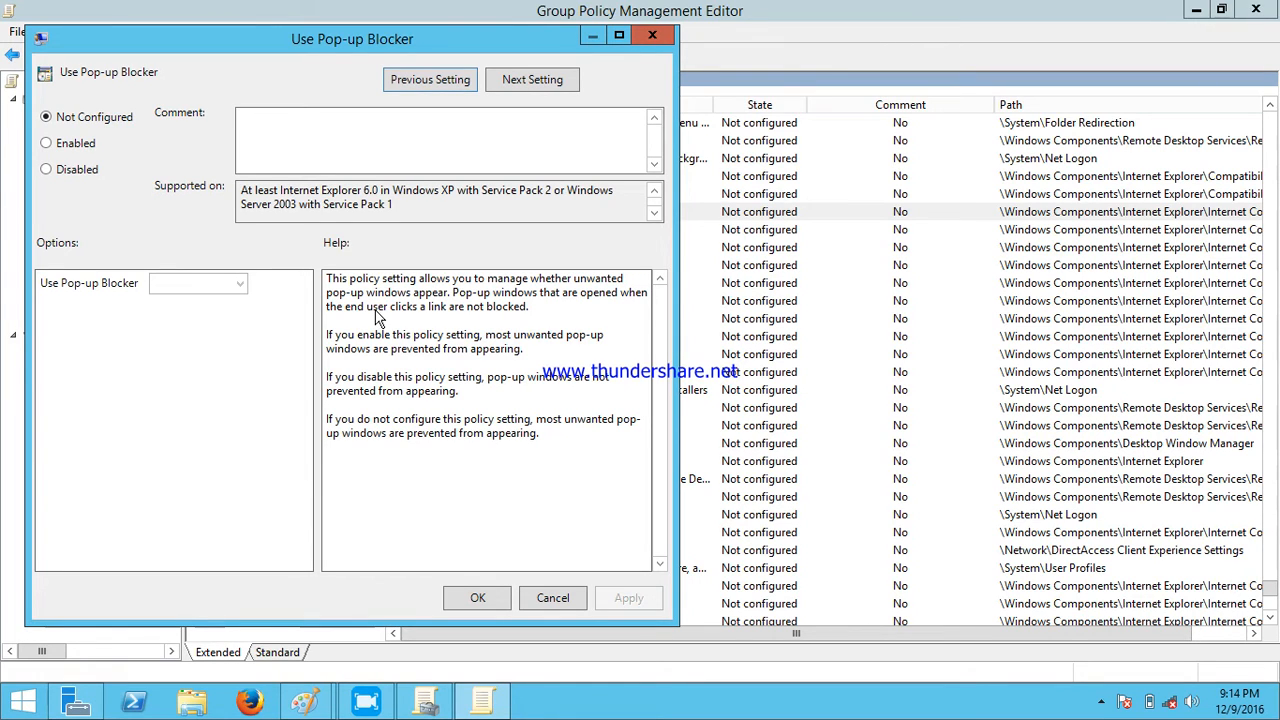
- Set the Use Pop-up Blocker policy to Enabled with its option on Enable, apply it, and close the policy editor
left_click(73, 150)
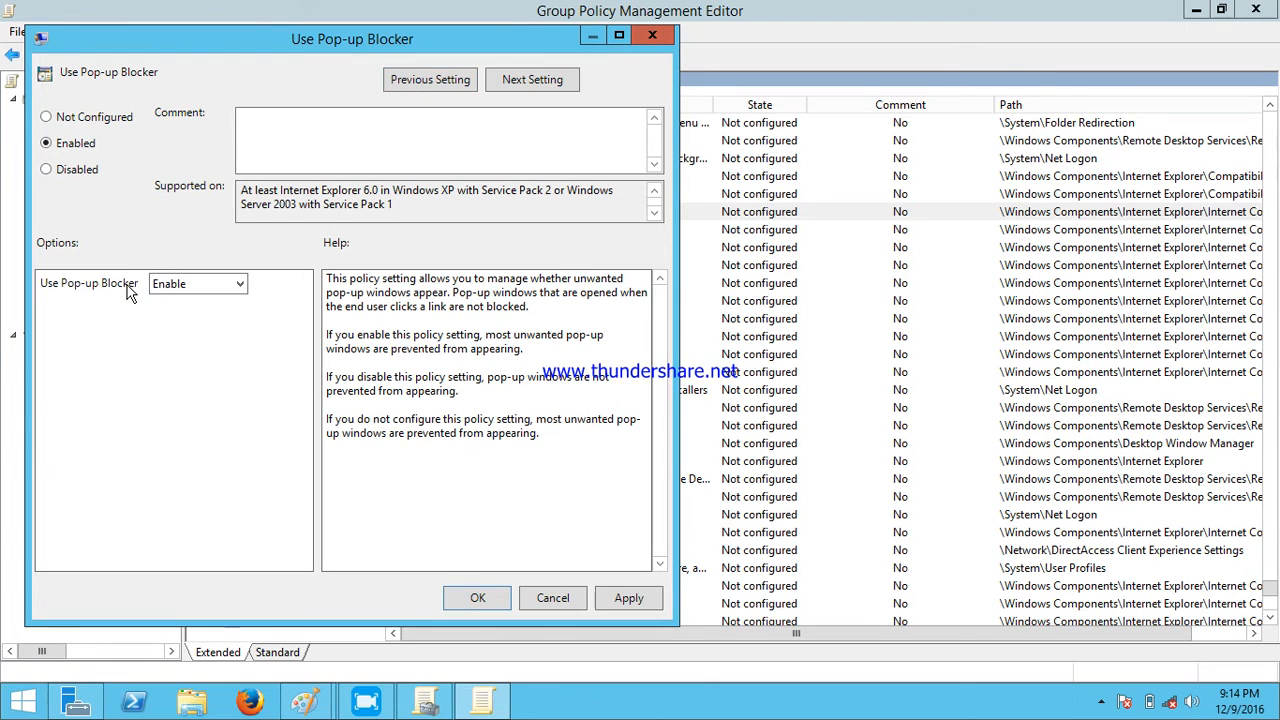
left_click(168, 286)
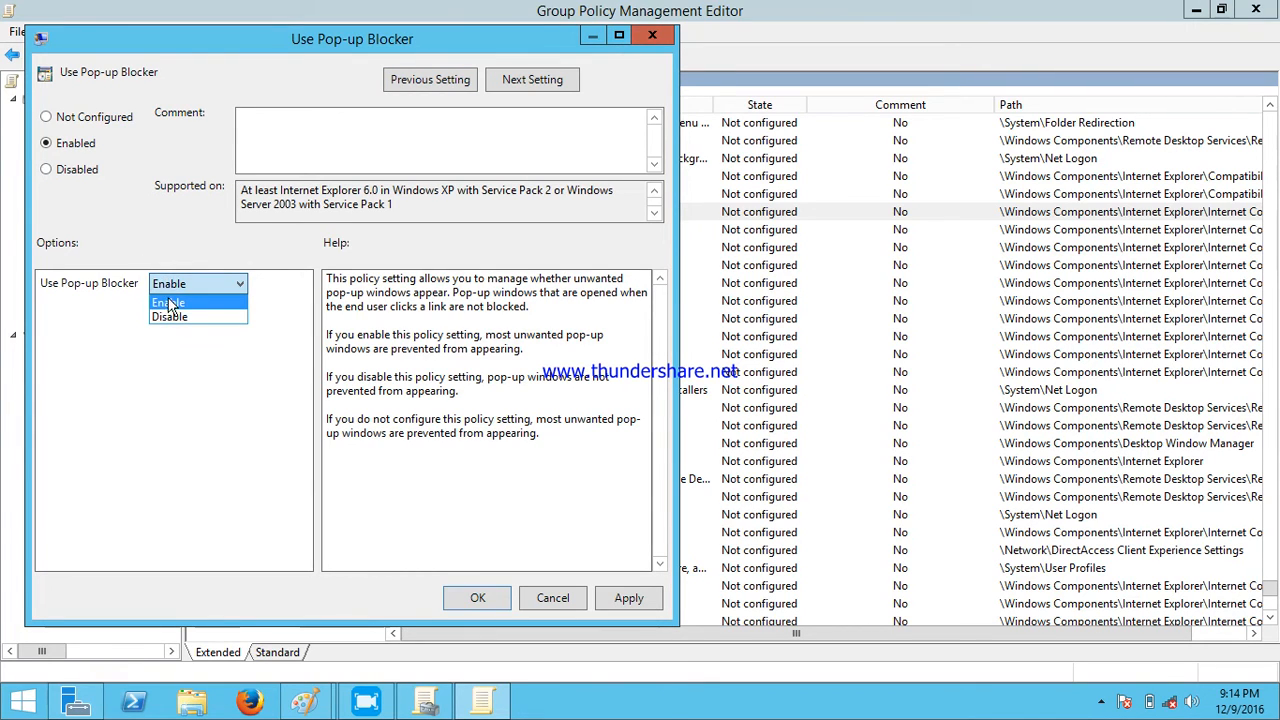
left_click(143, 222)
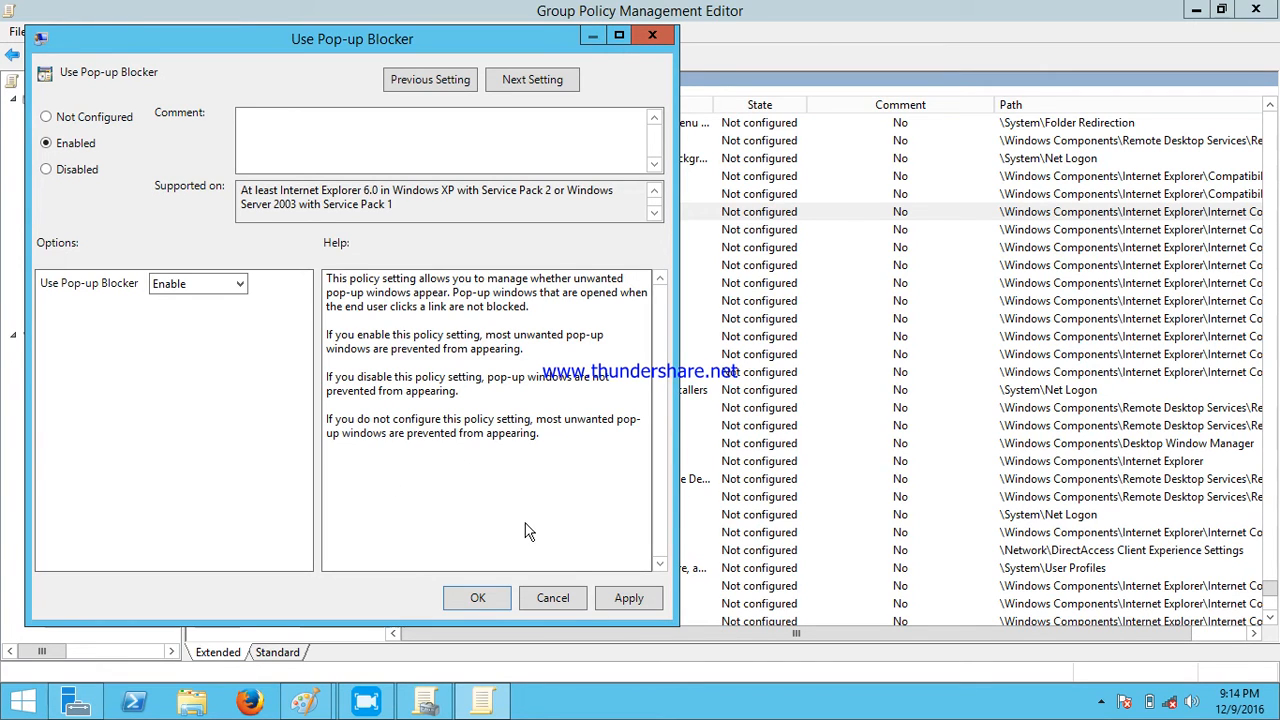
left_click(629, 598)
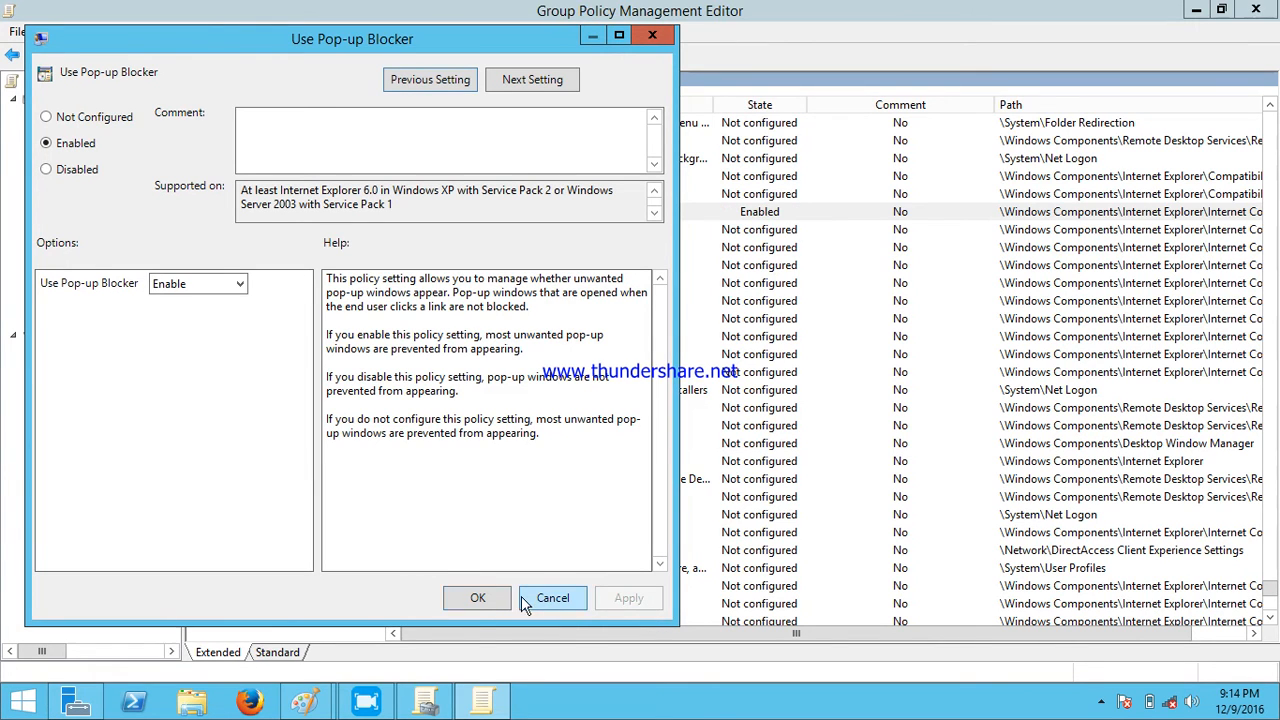
left_click(552, 598)
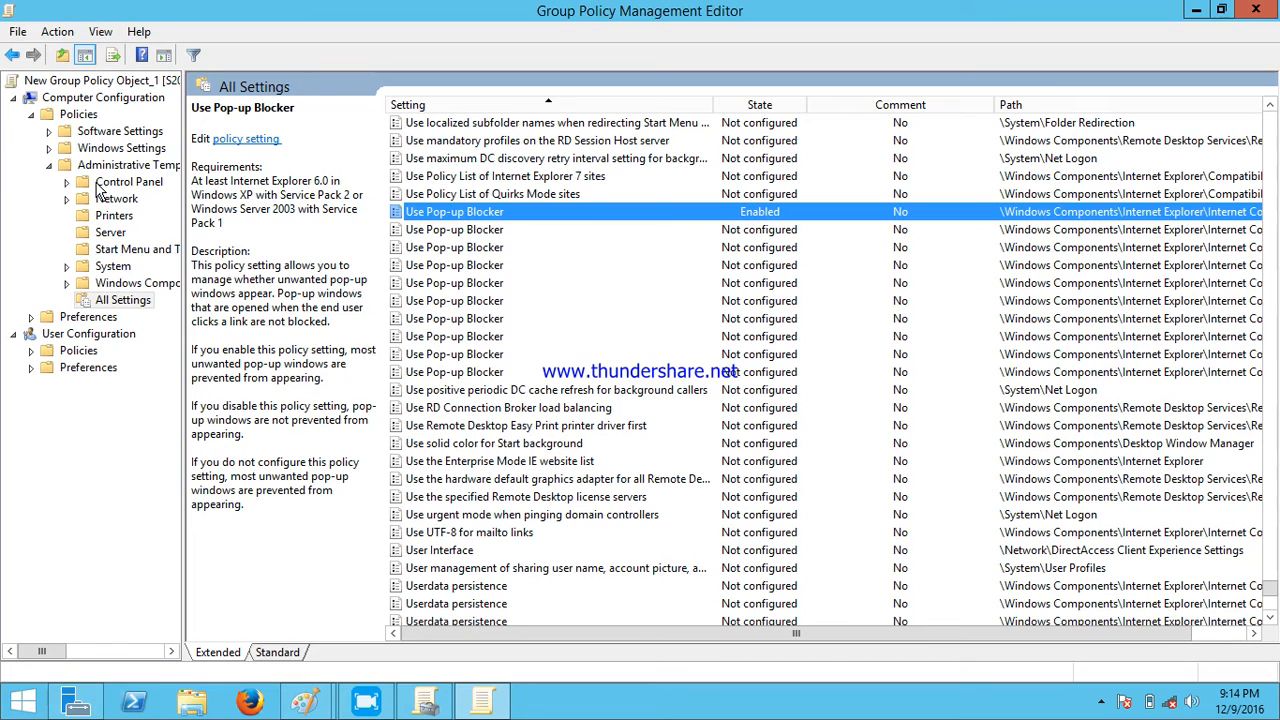
left_click(1244, 9)
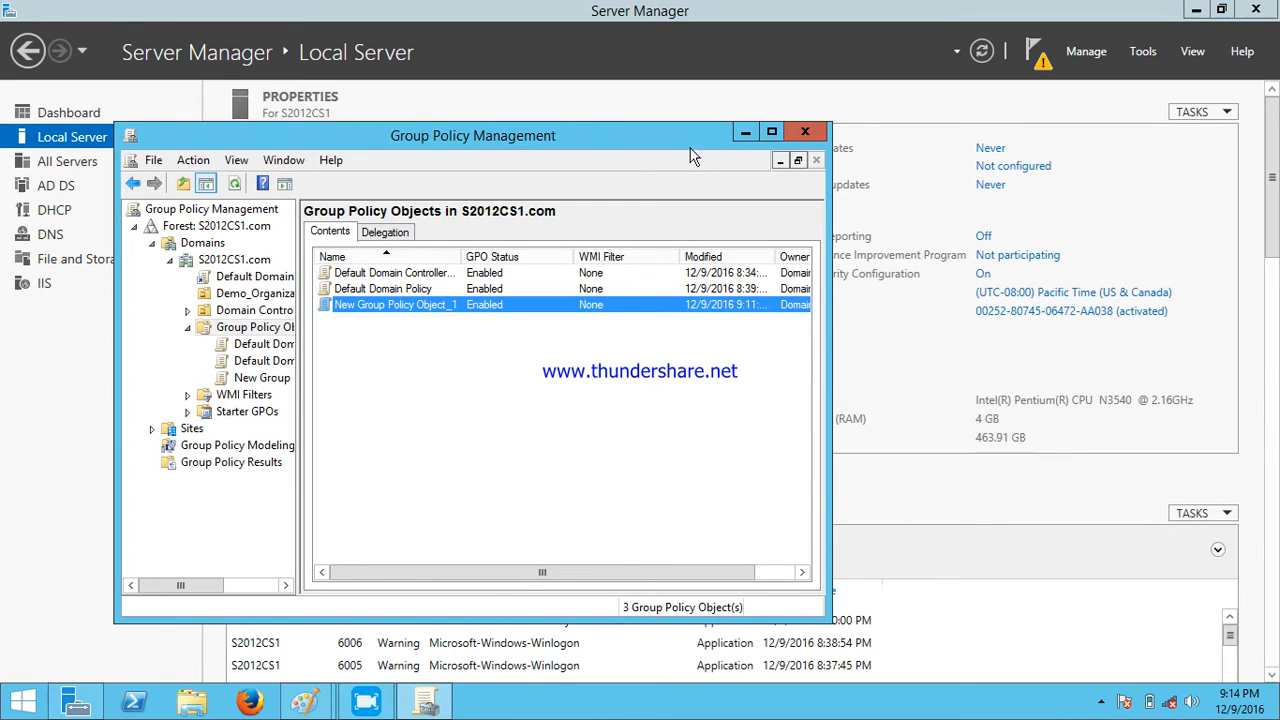
- Link the existing New Group Policy Object_1 to Demo_Organizational_Unit
left_click(263, 296)
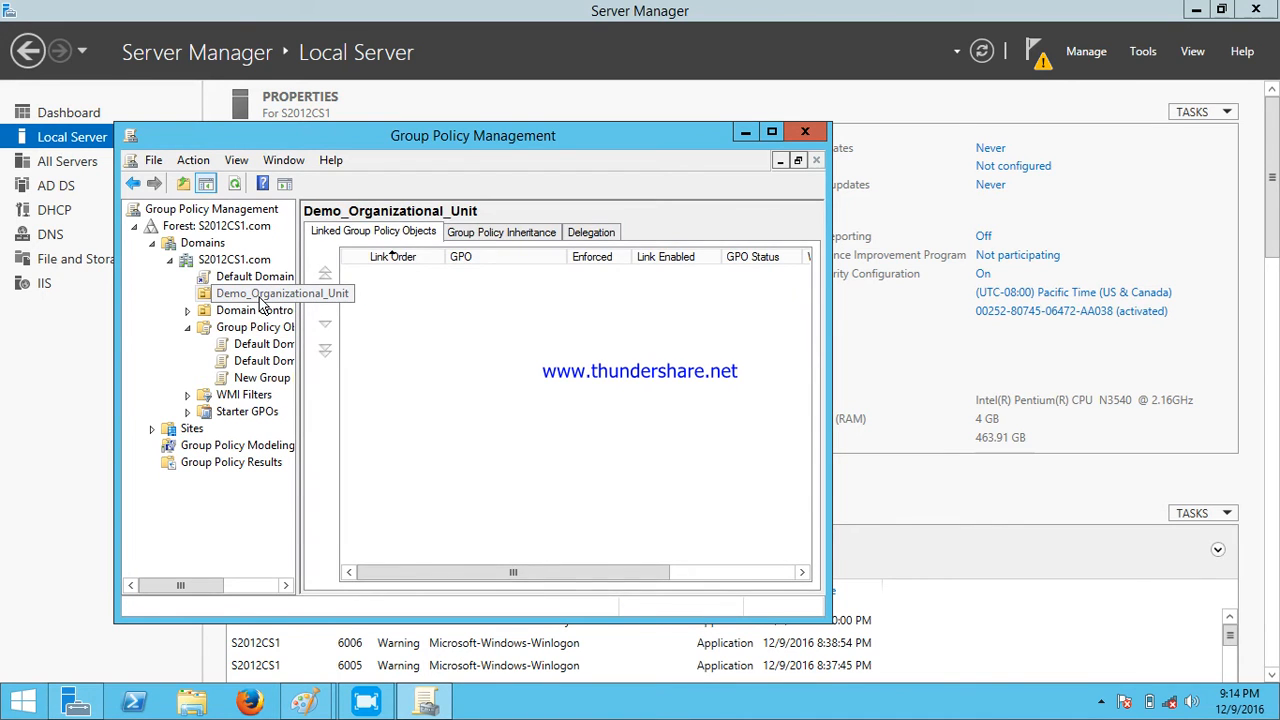
right_click(263, 300)
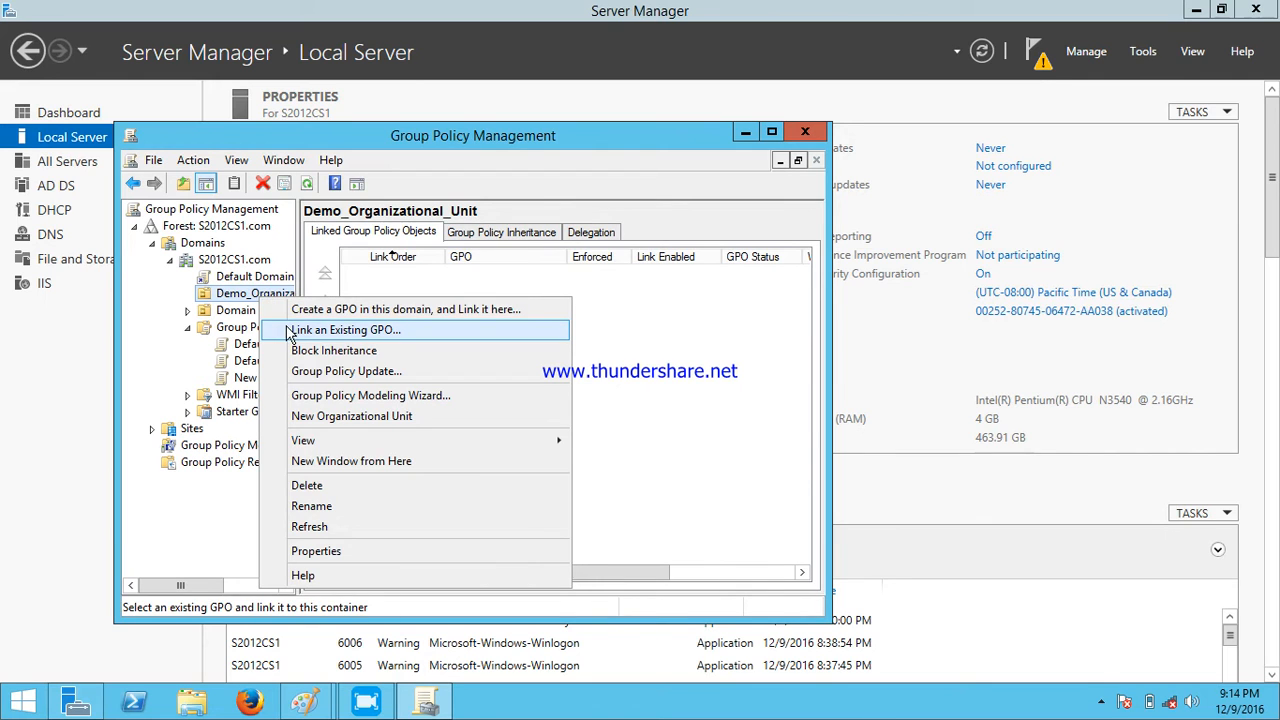
left_click(290, 333)
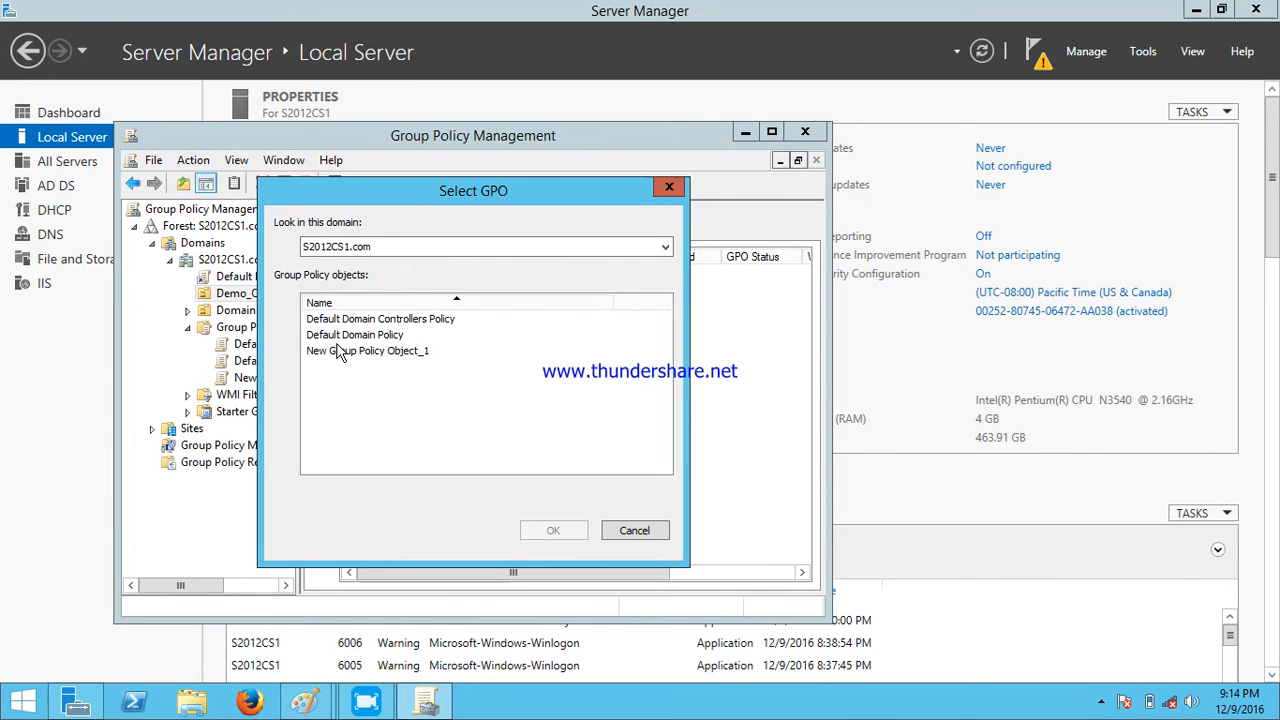
left_click(340, 352)
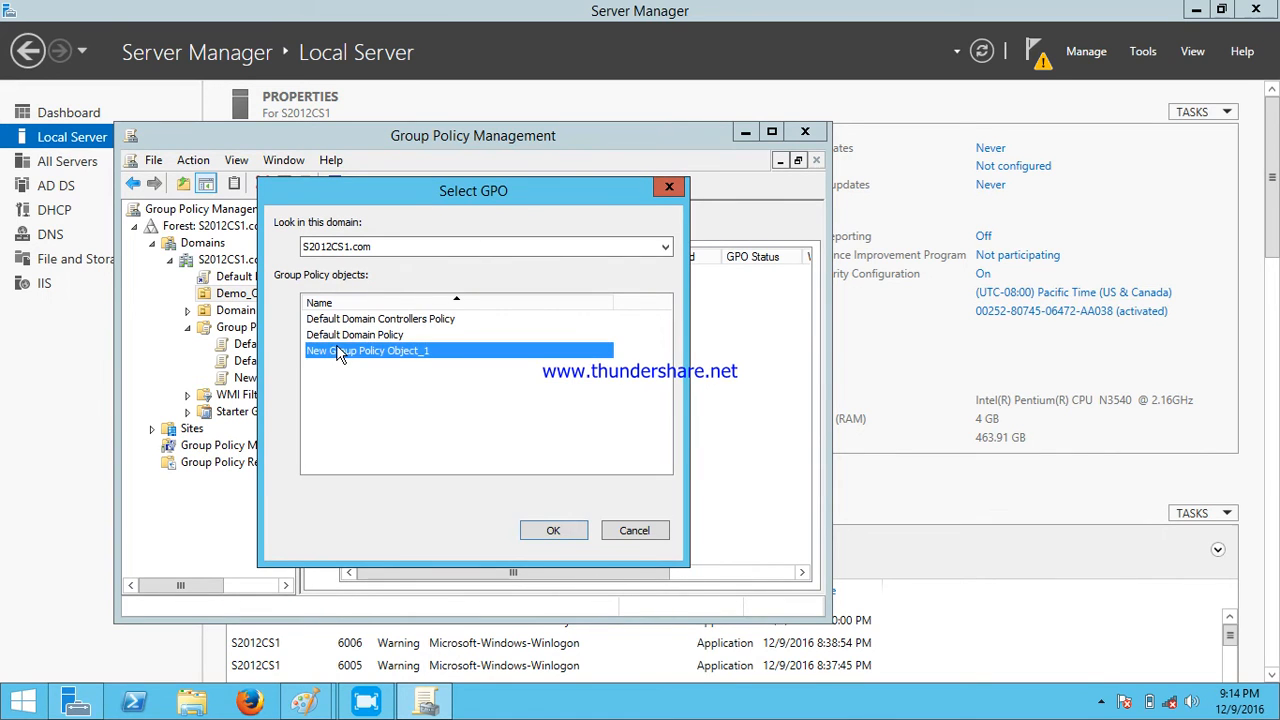
left_click(548, 528)
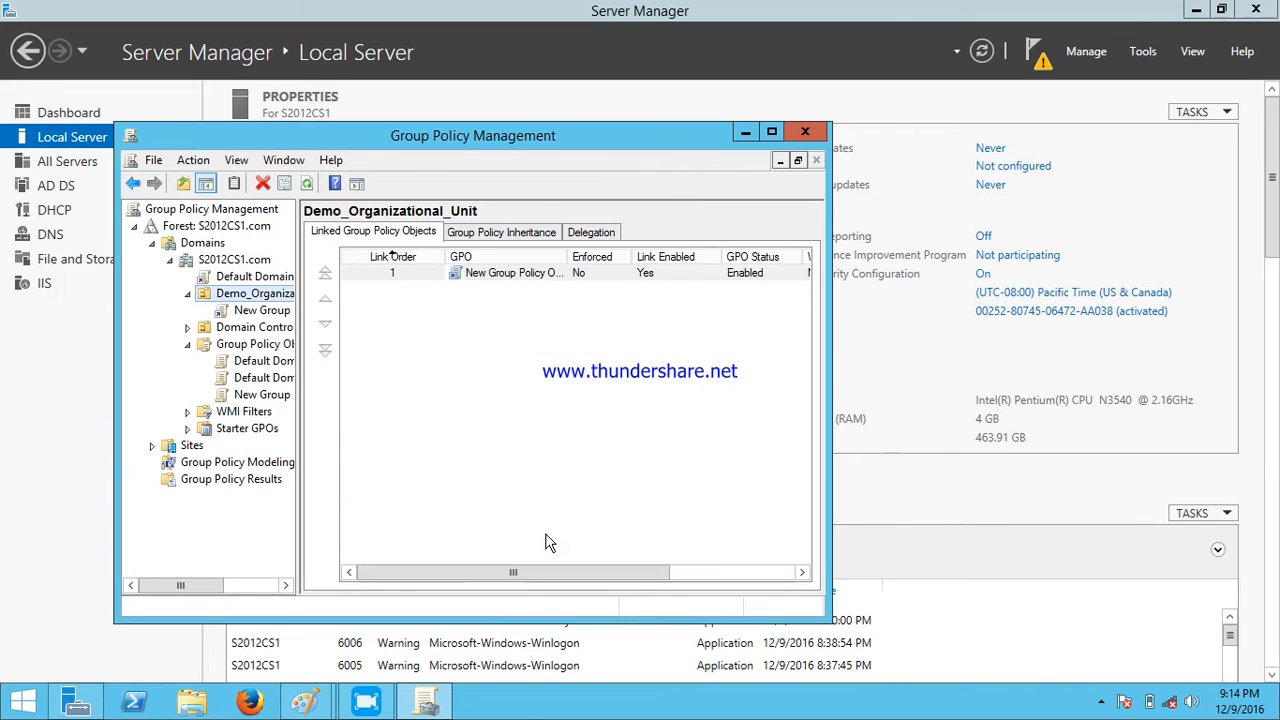
right_click(264, 297)
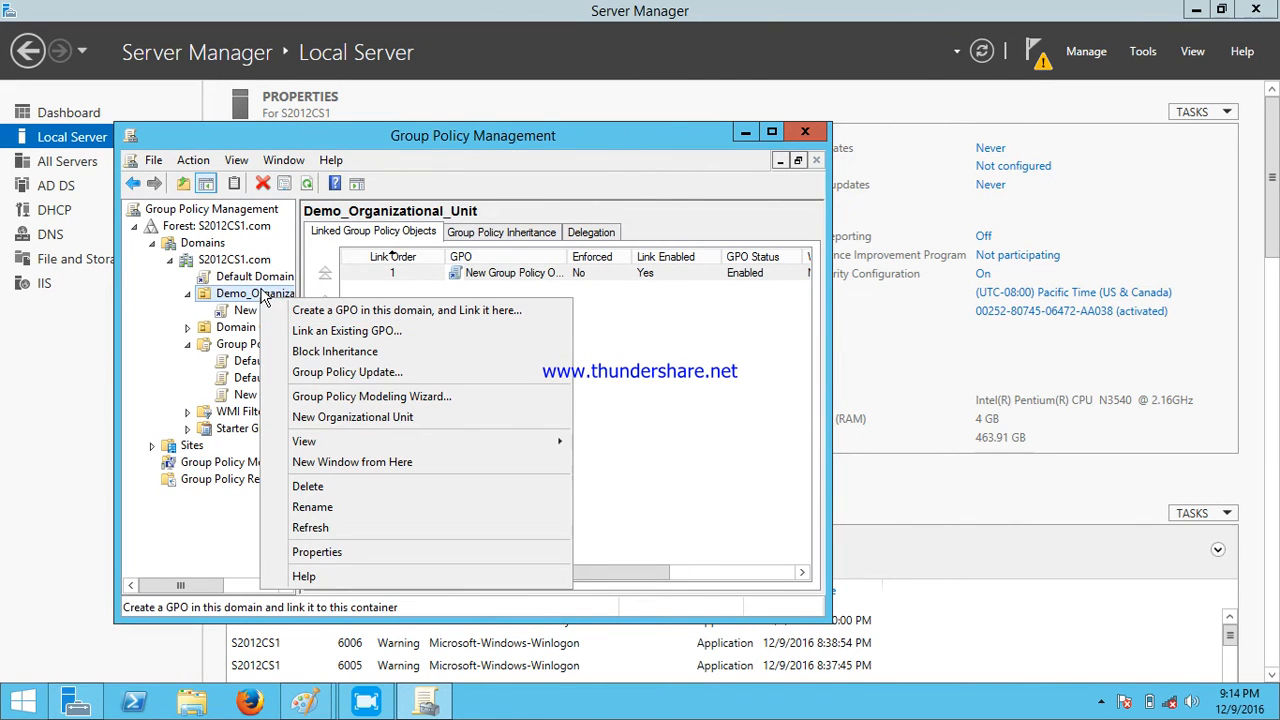
left_click(352, 146)
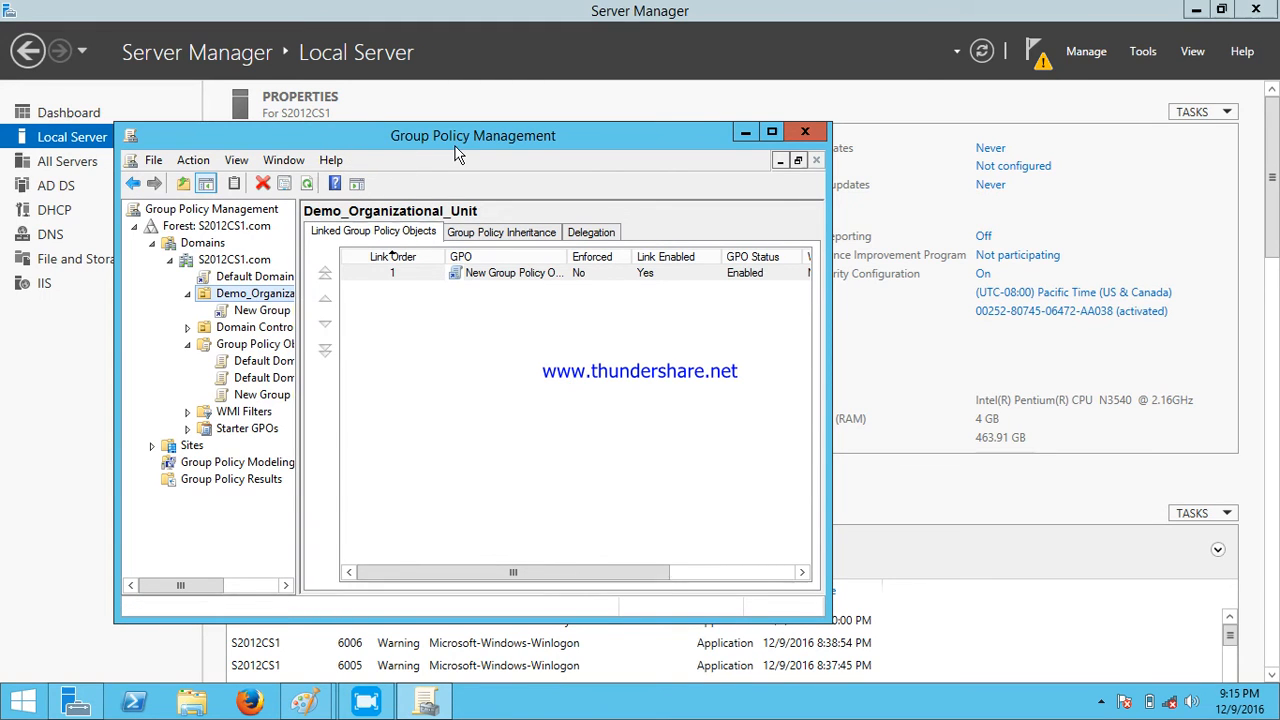
- Close Group Policy Management and open Active Directory Users and Computers from Server Manager
left_click(805, 131)
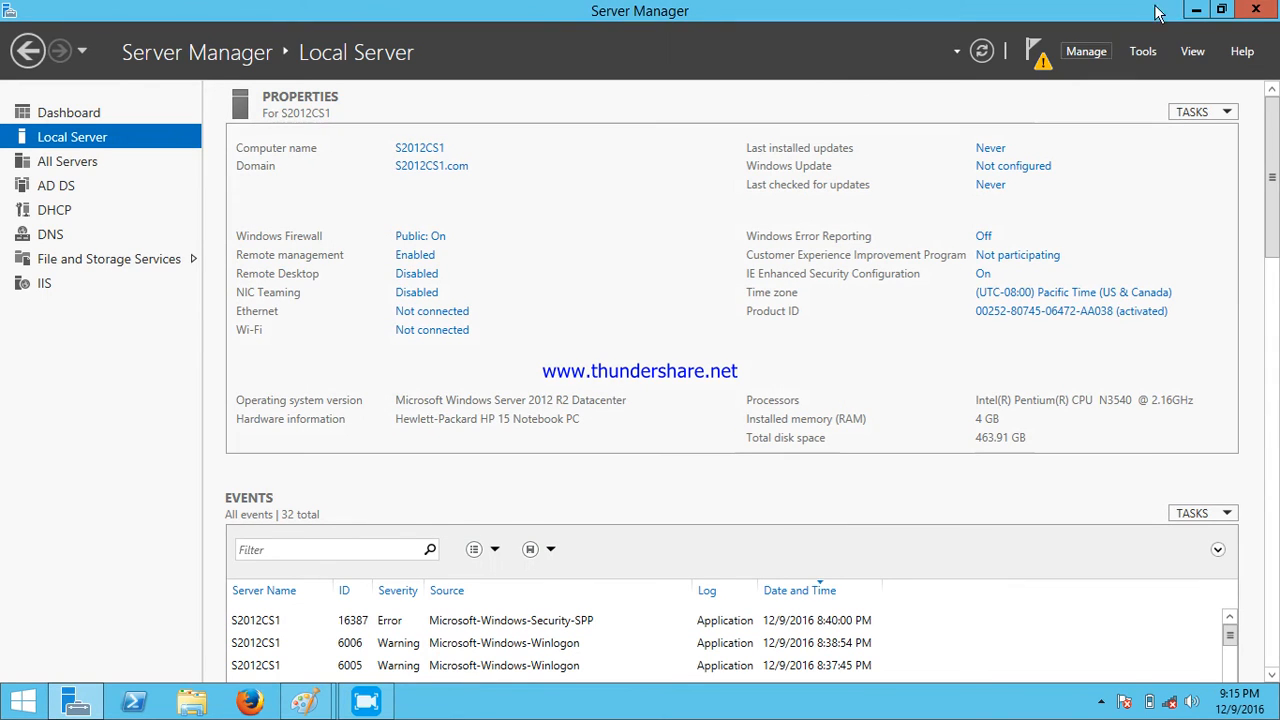
left_click(1143, 51)
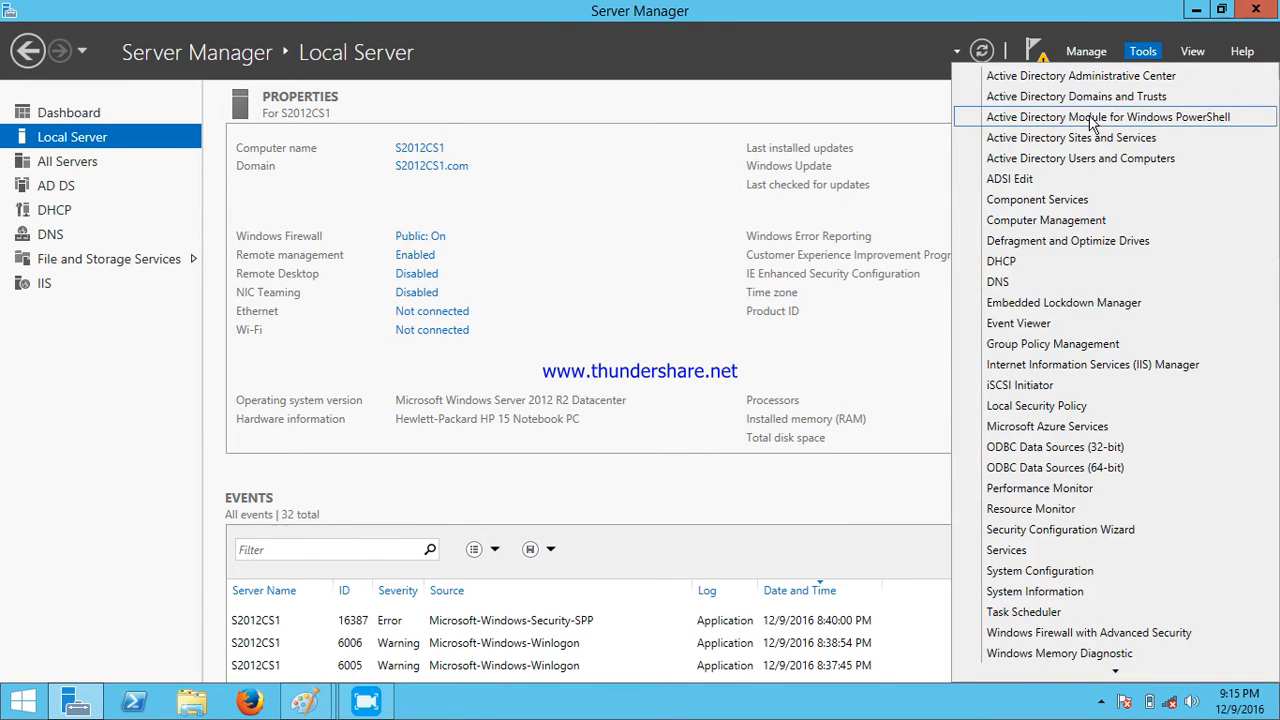
left_click(1055, 160)
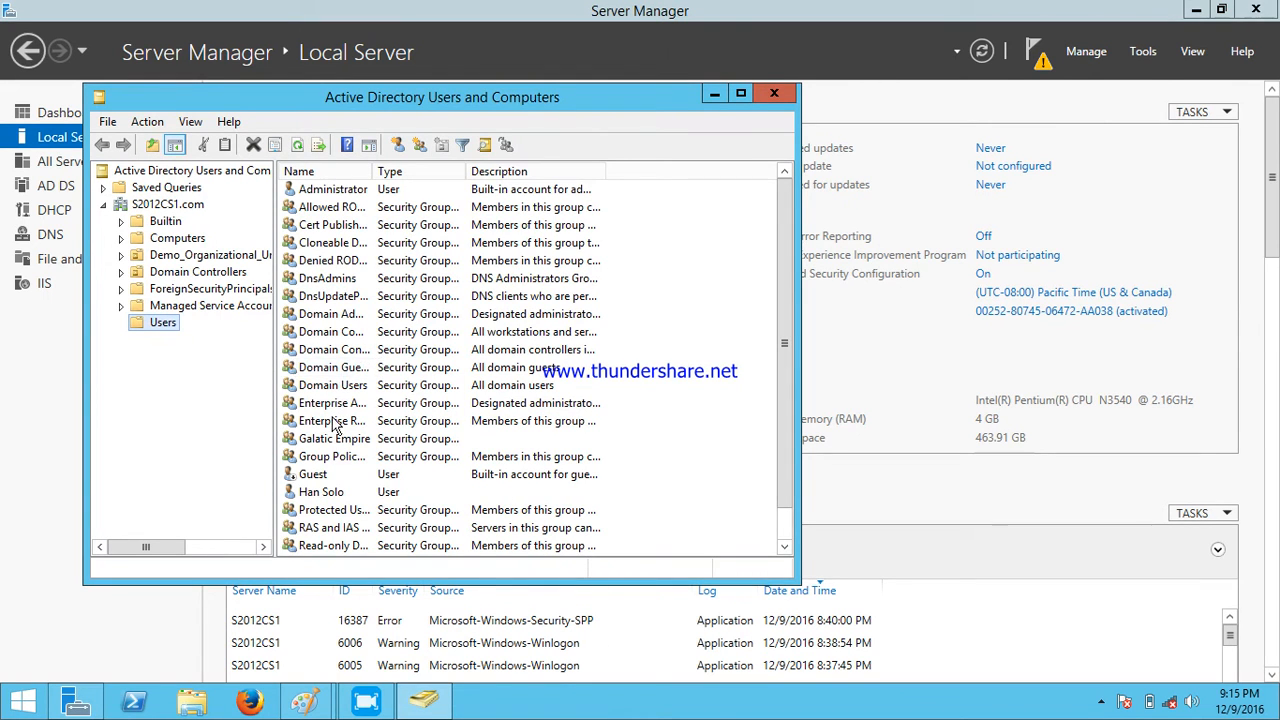
- Review the address, account, profile and organization properties of the user account listed below Guest, and close the properties
right_click(321, 493)
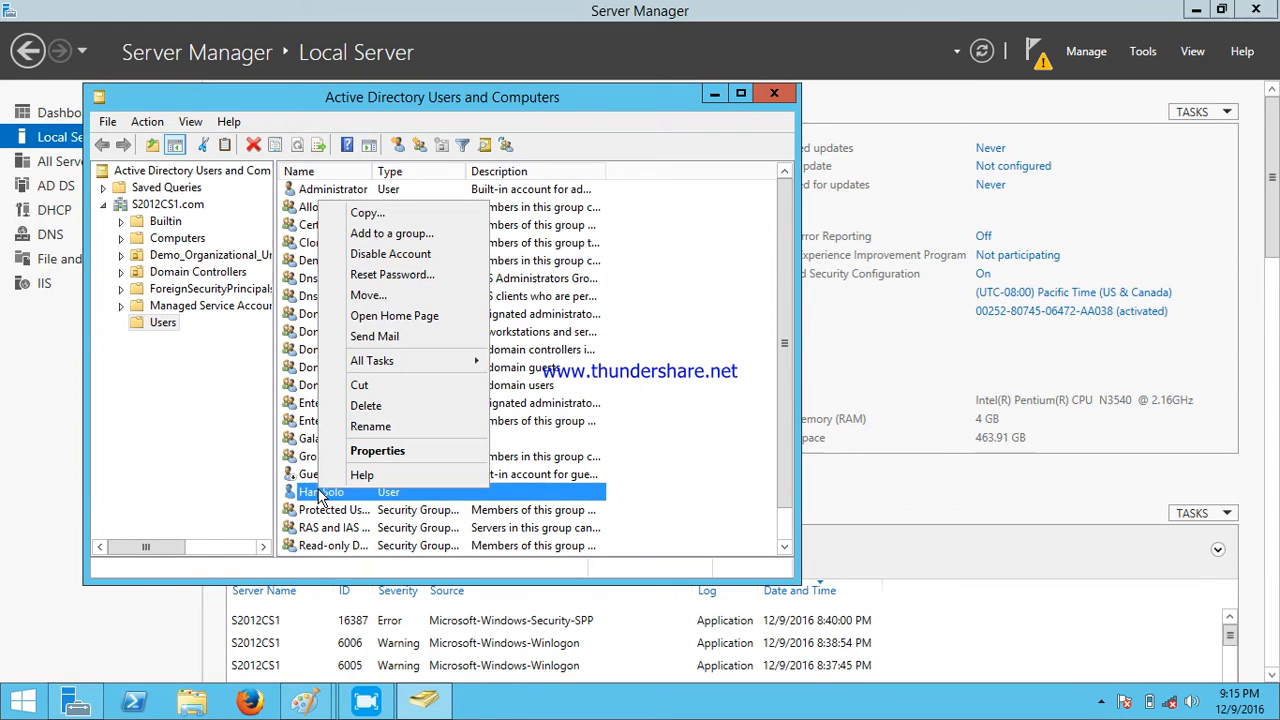
left_click(372, 451)
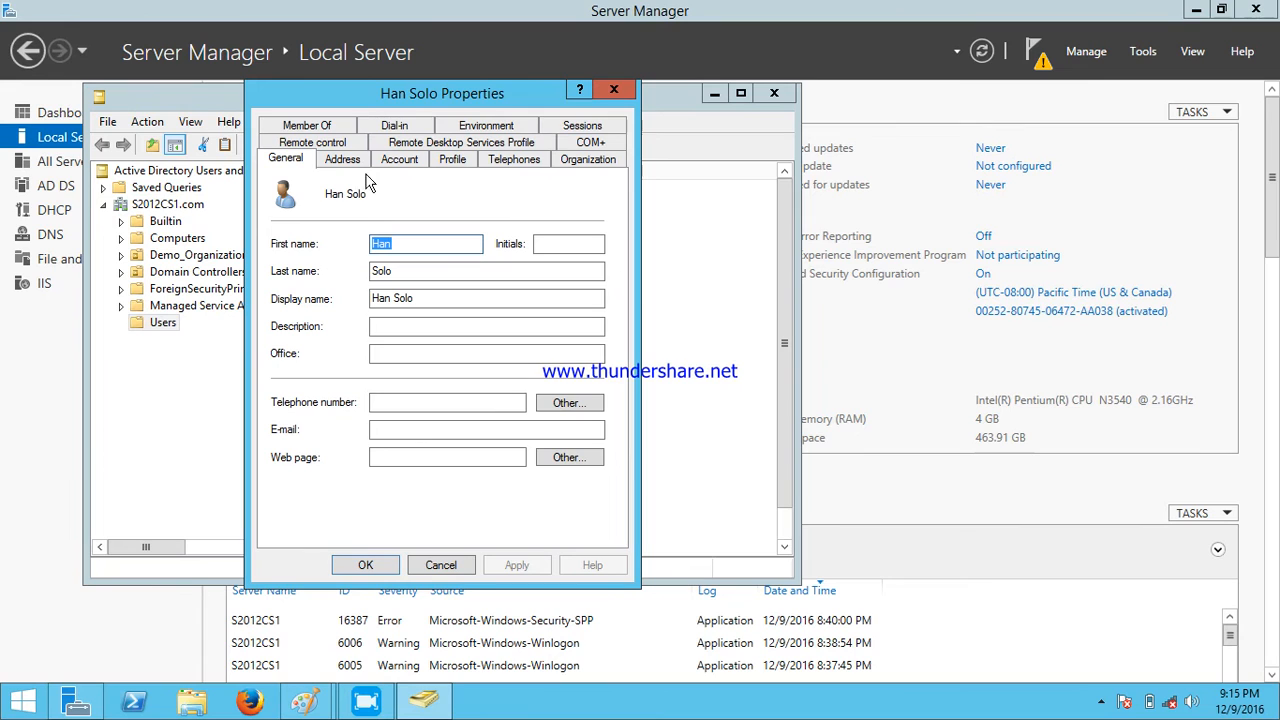
left_click(358, 163)
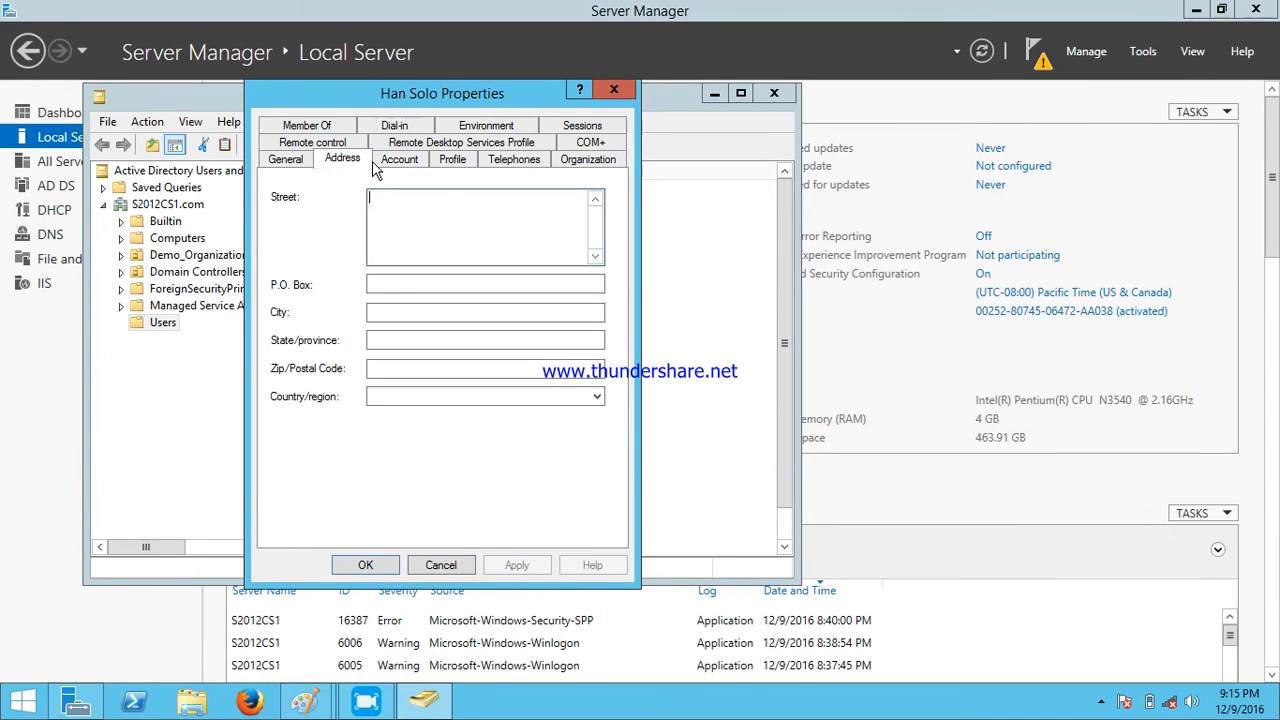
left_click(377, 163)
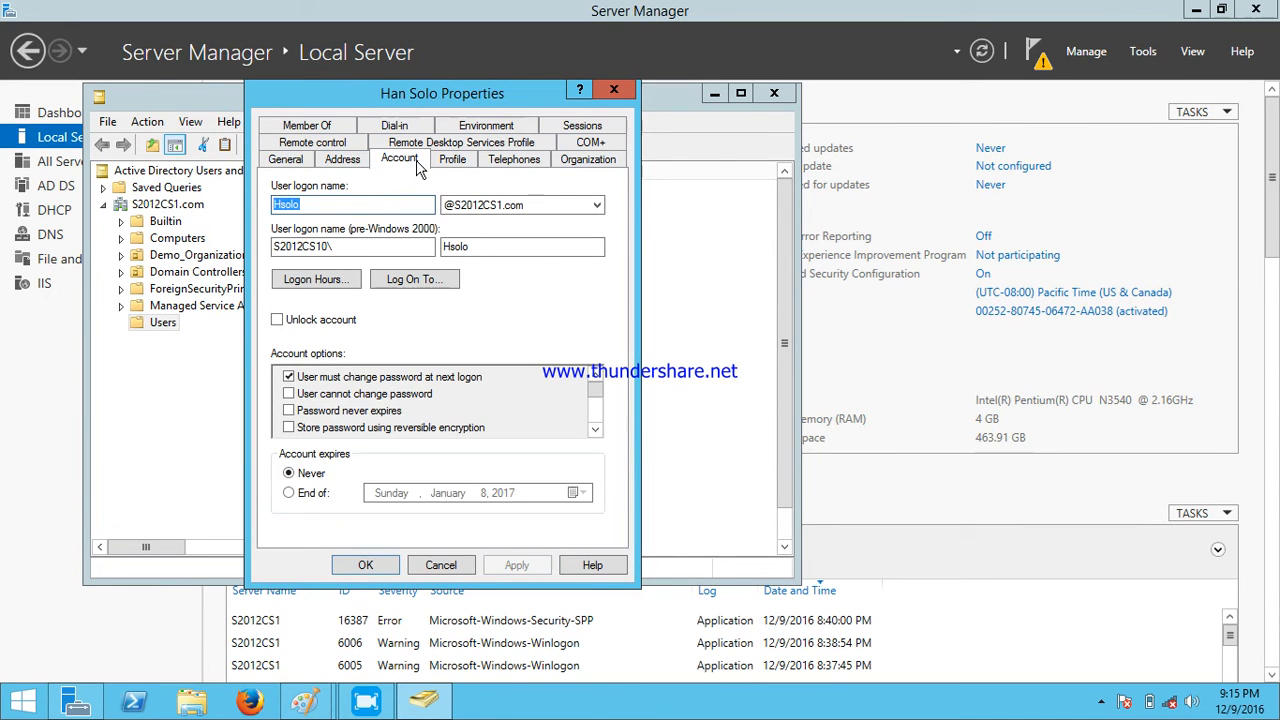
left_click(452, 160)
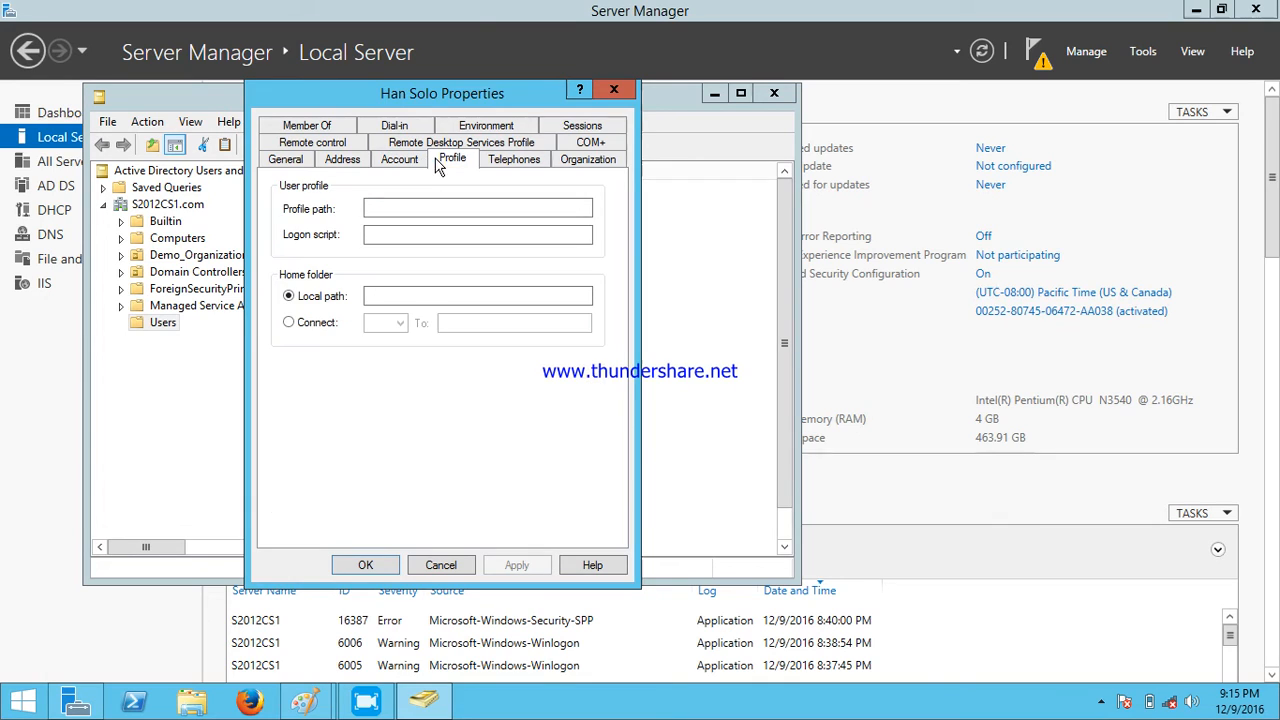
left_click(561, 162)
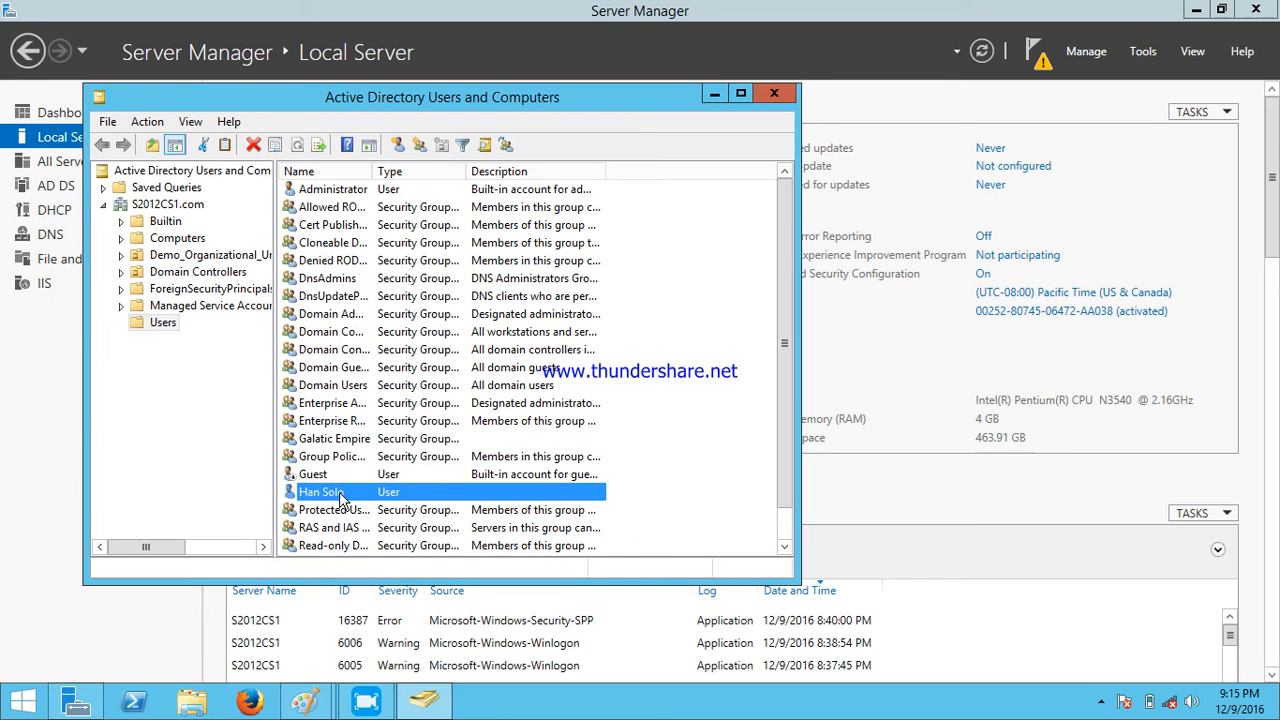
- Try to add the user account listed below Guest in Users to a group named Demo
left_click(165, 256)
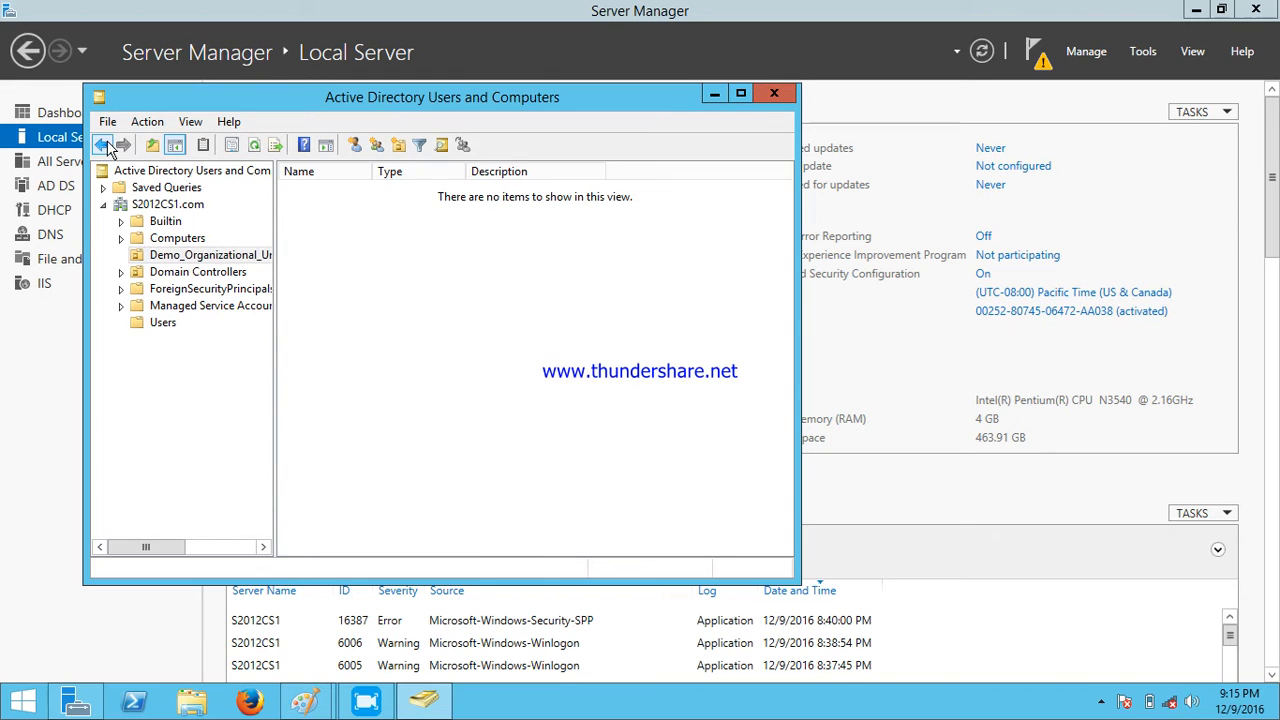
left_click(158, 324)
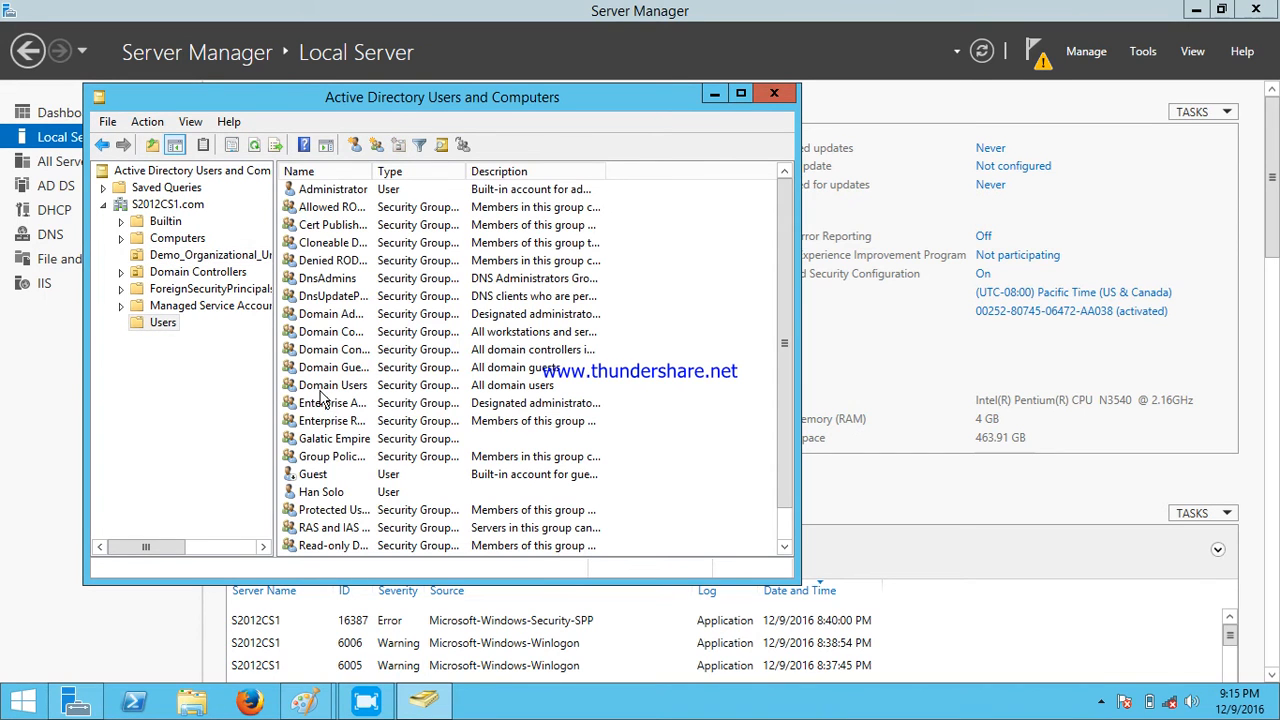
left_click(338, 492)
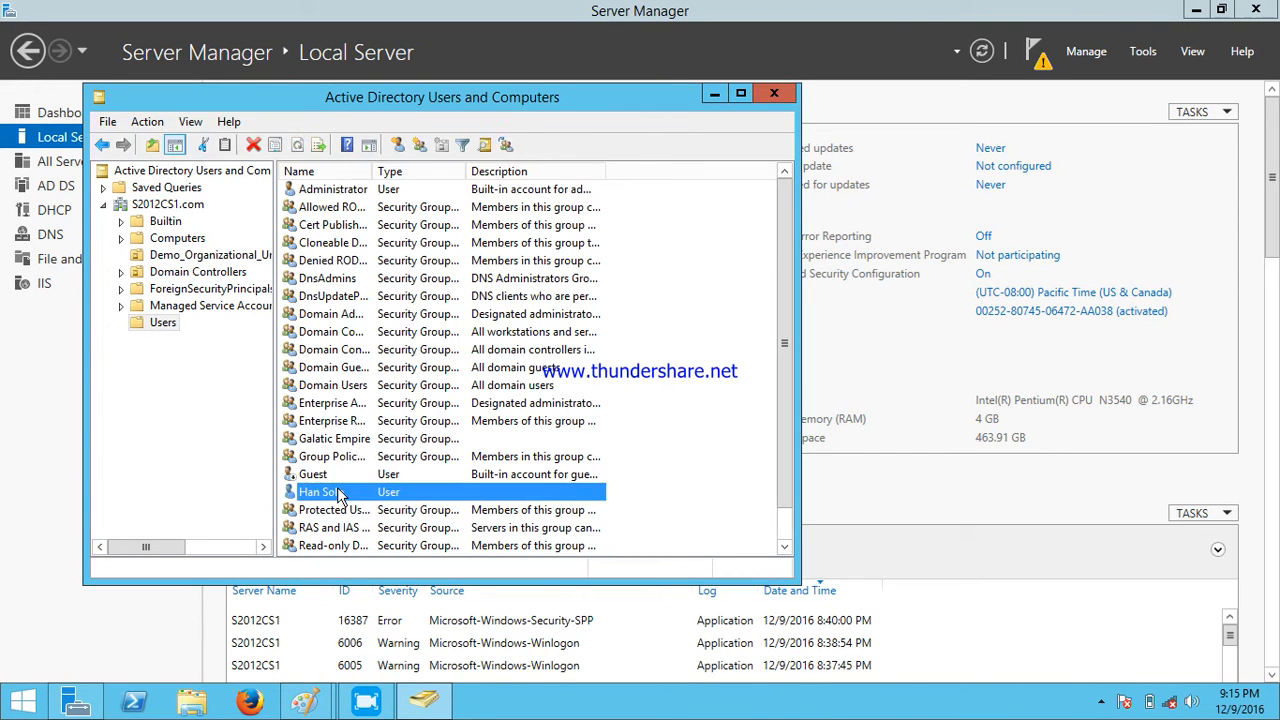
right_click(338, 492)
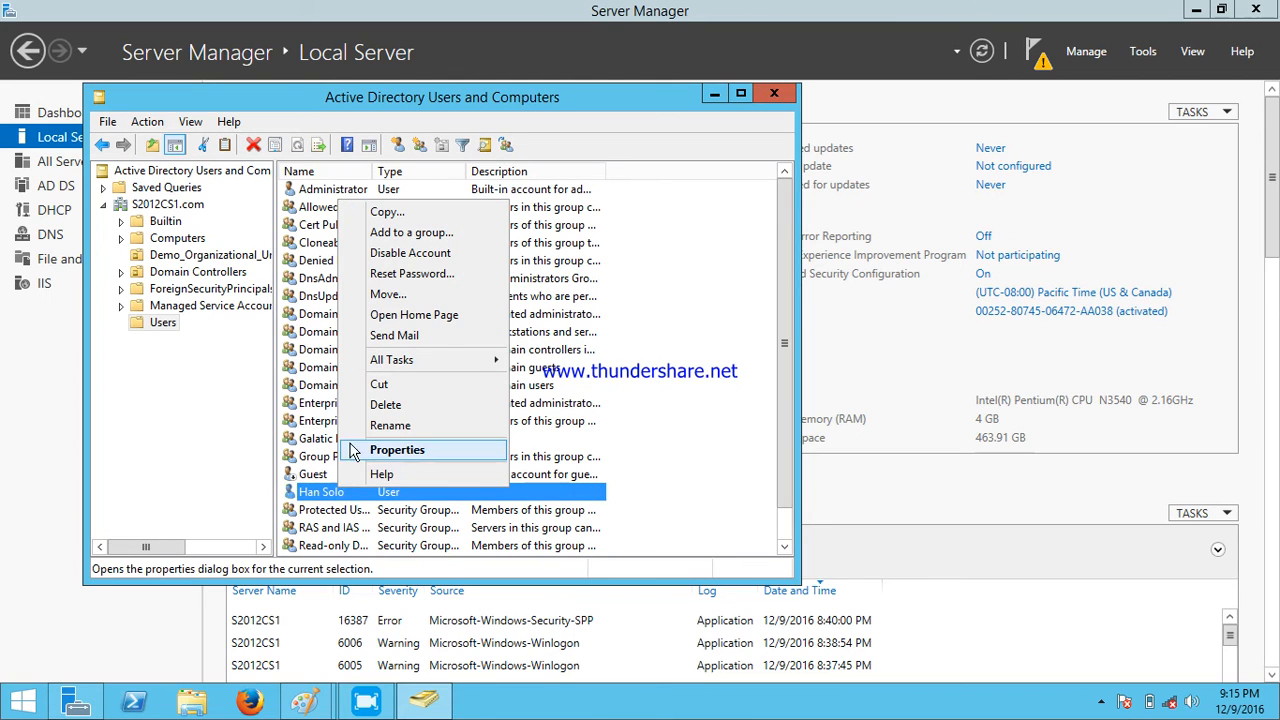
left_click(390, 237)
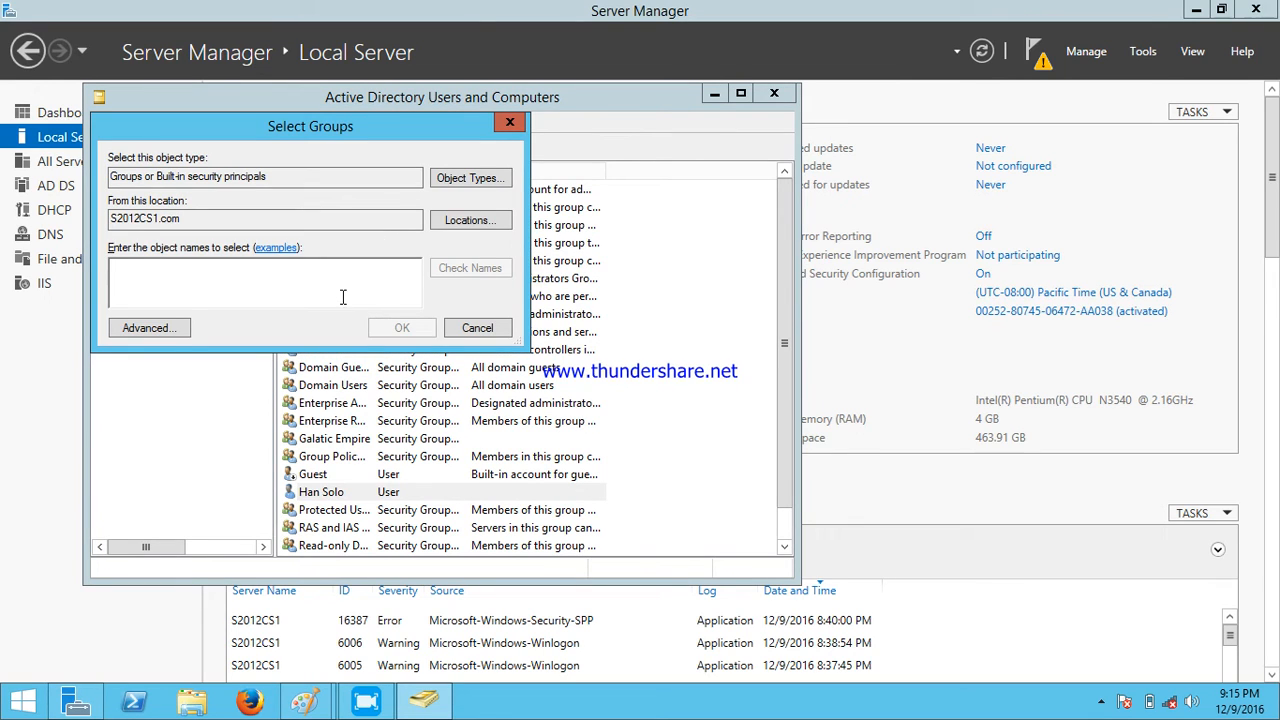
type("Demo")
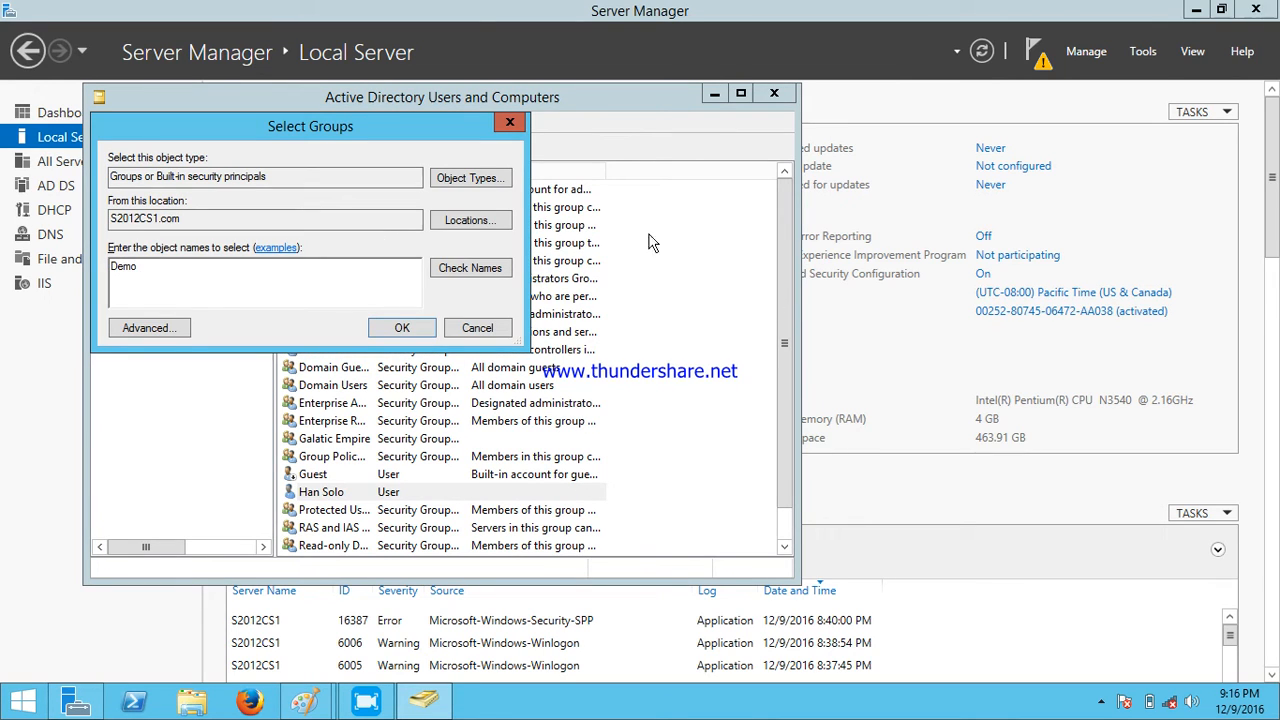
left_click(459, 275)
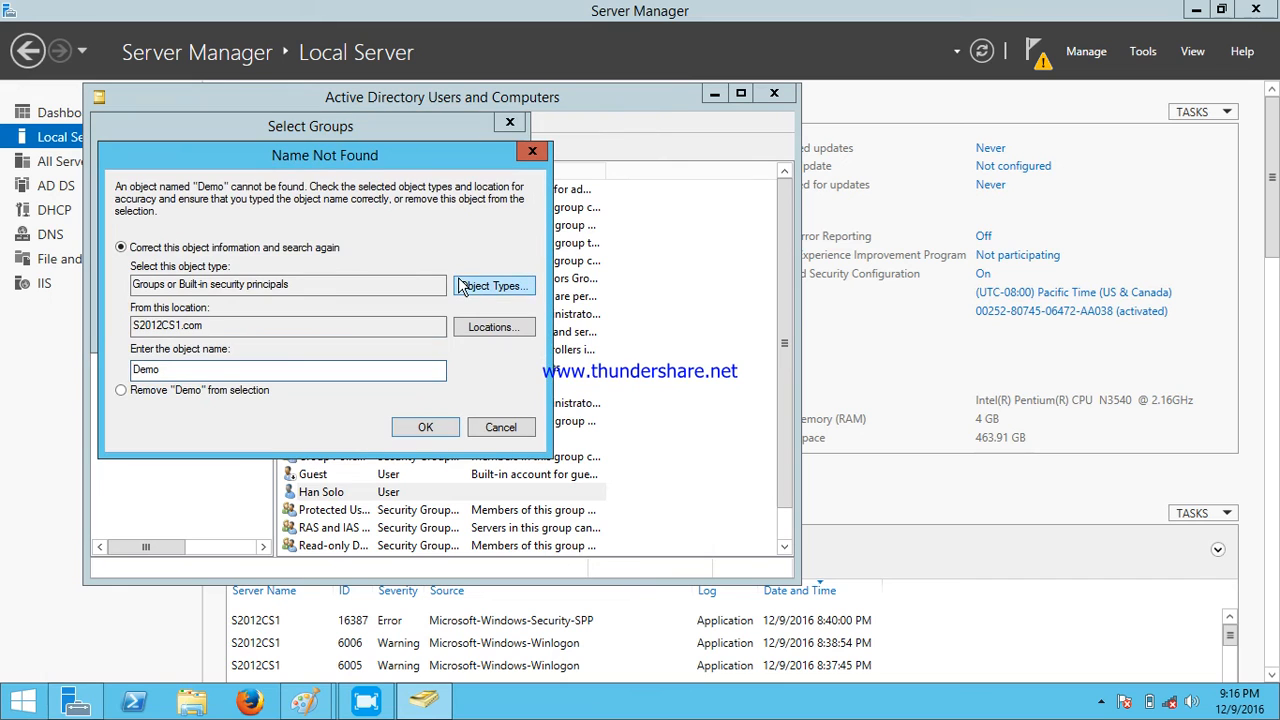
left_click(487, 436)
- Try Demo_Organizational_Unit as the group name for the user account, and cancel the group selection
type("_")
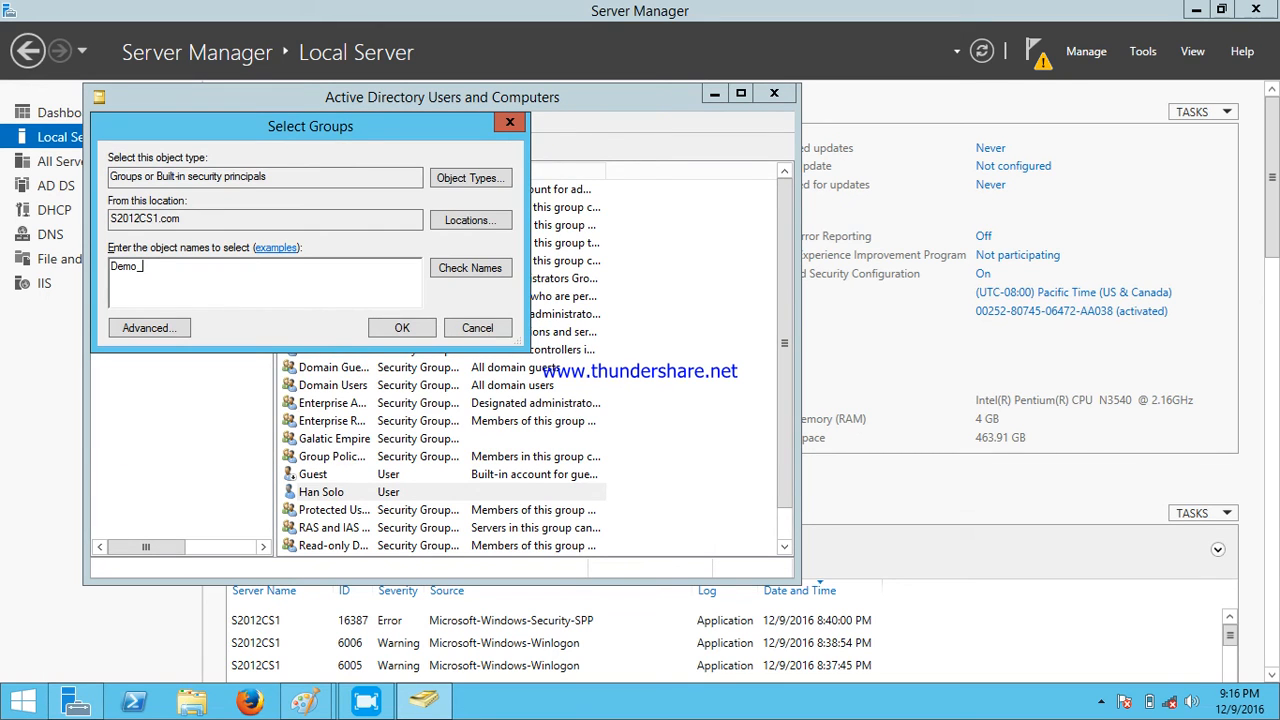
type("Organizational_Unit")
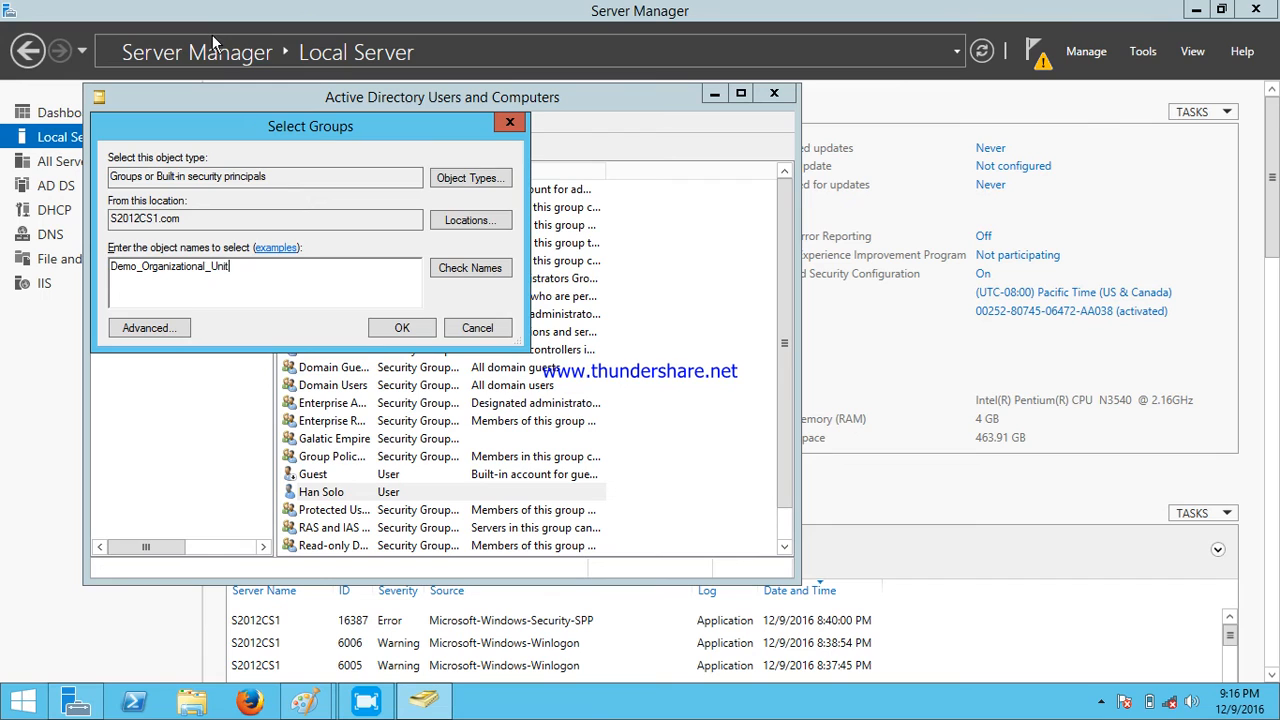
key("Return")
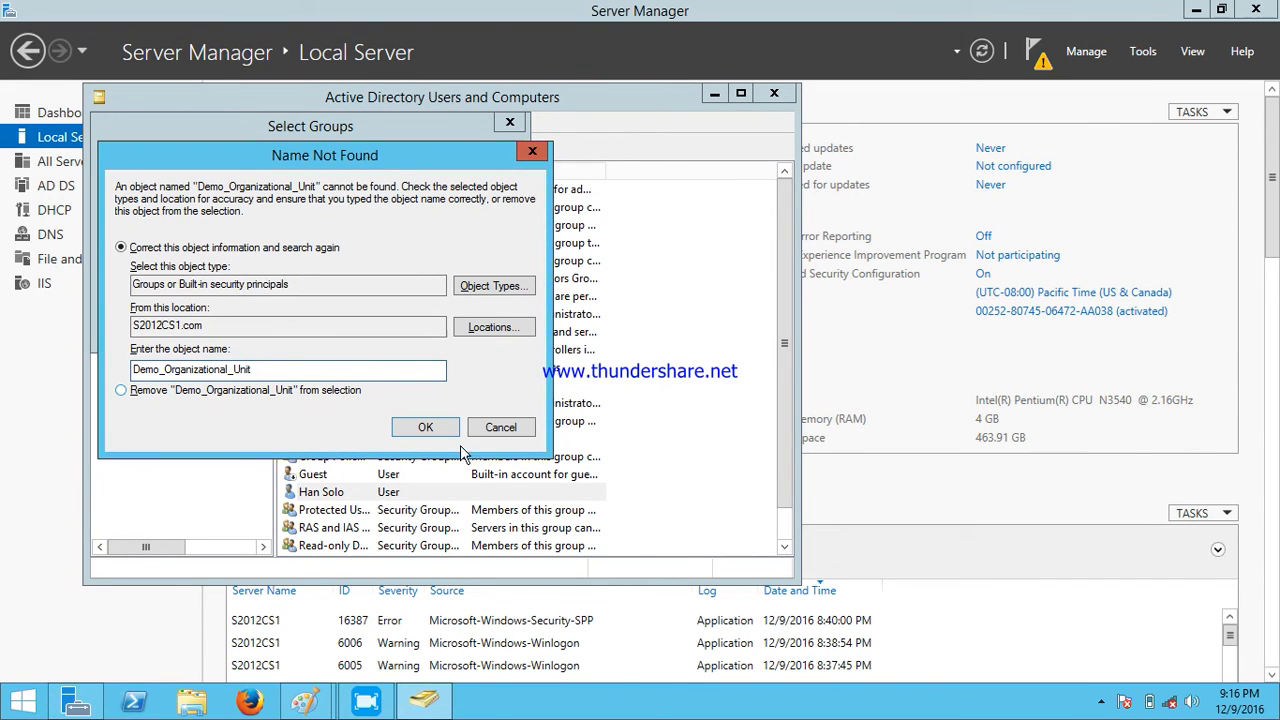
left_click(500, 430)
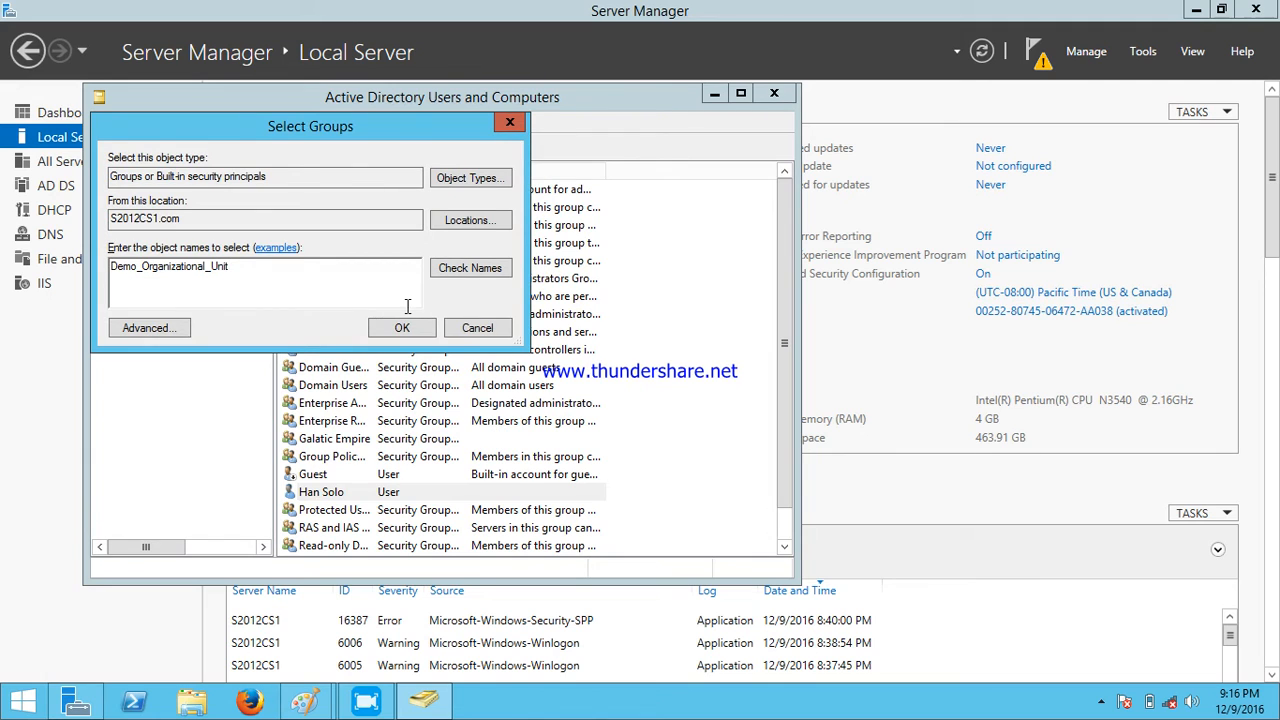
left_click(460, 330)
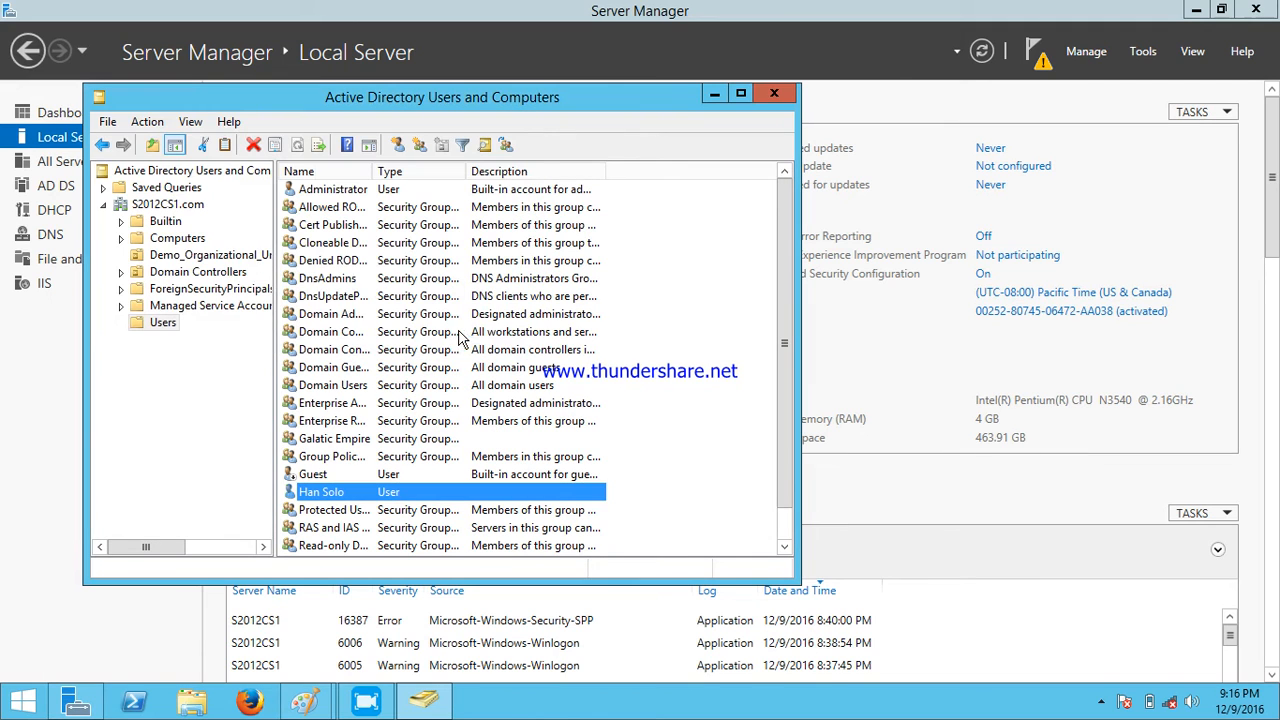
- Review the general and Managed By properties of Demo_Organizational_Unit, and close them without changes
right_click(205, 255)
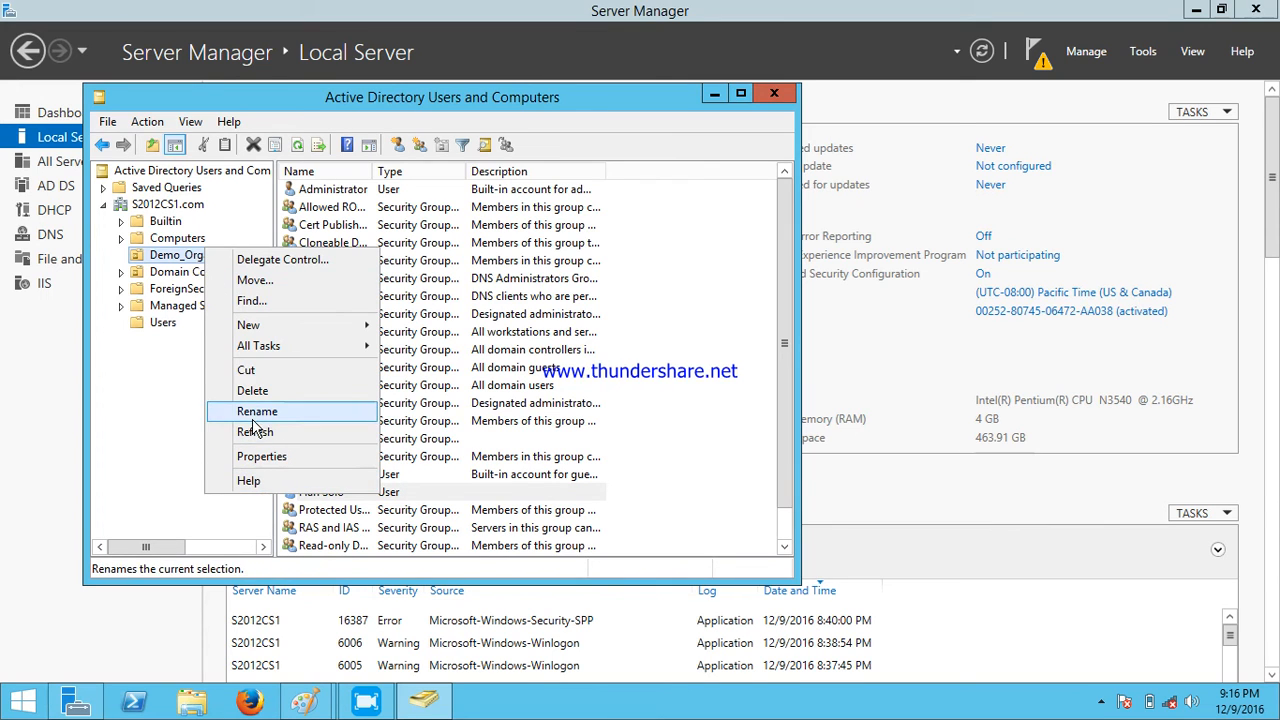
left_click(255, 457)
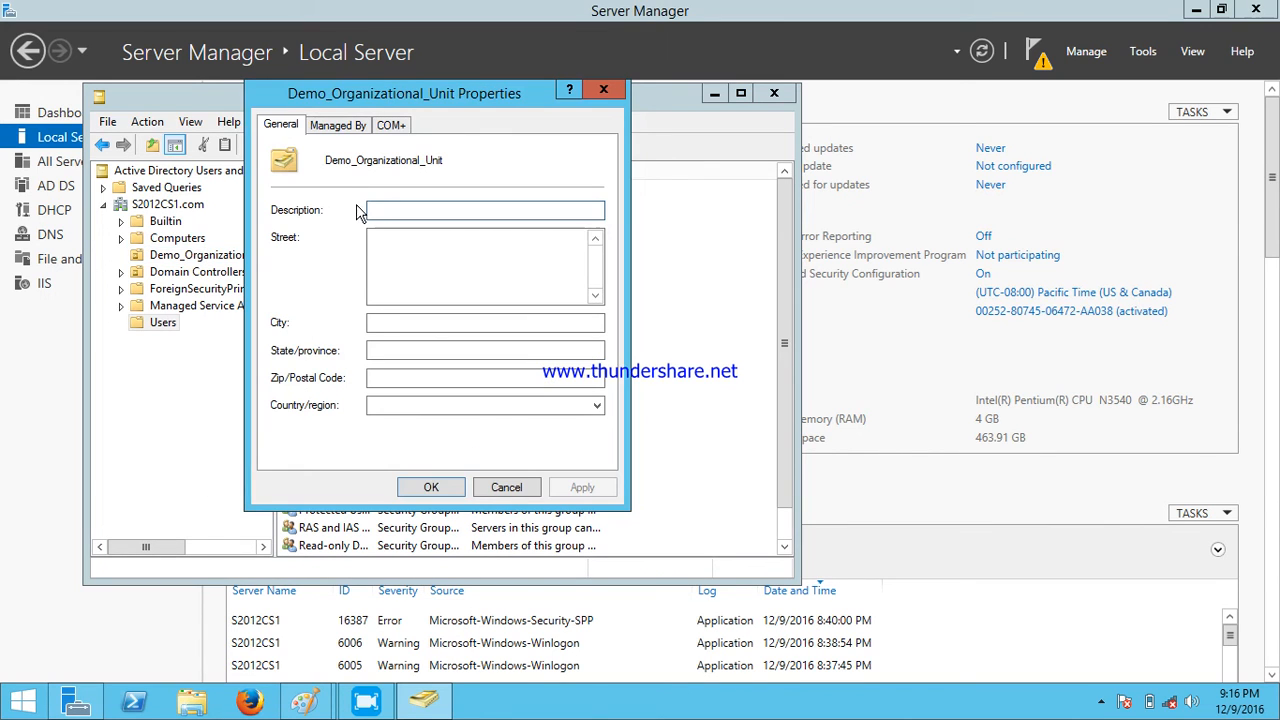
left_click(357, 127)
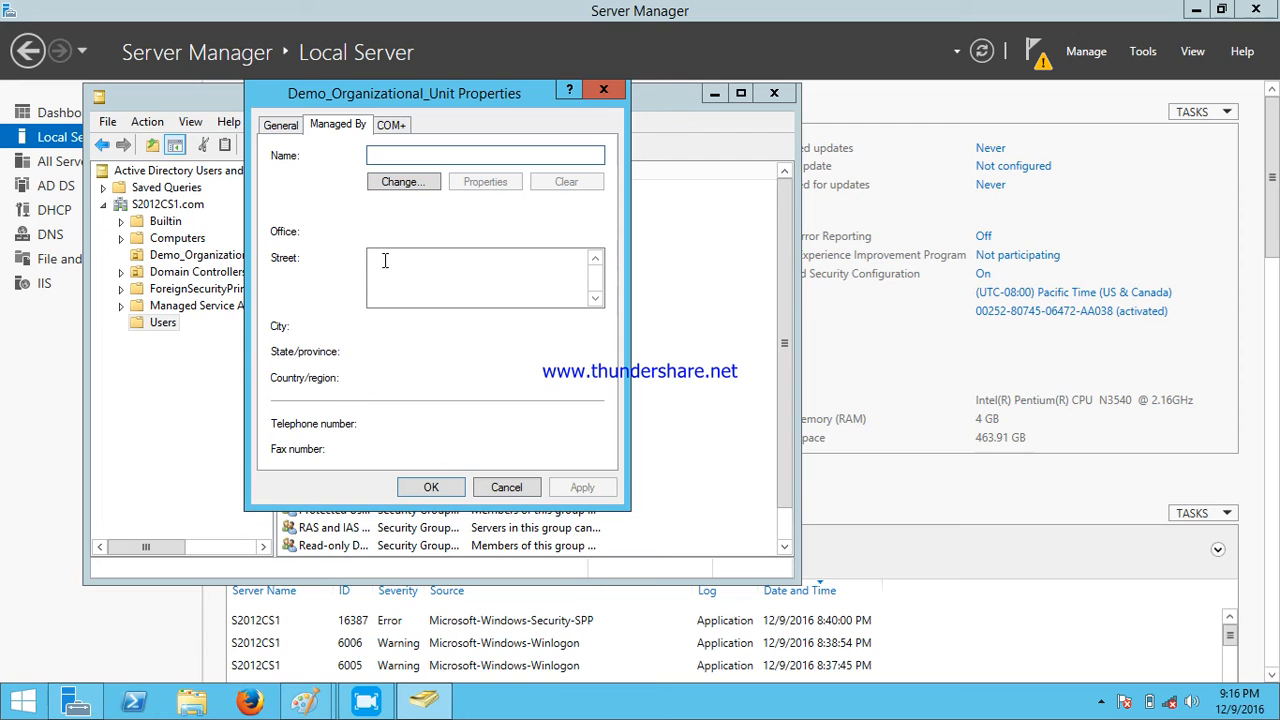
left_click(506, 487)
- Move the user account listed below Guest from Users into Demo_Organizational_Unit, accept the move, and show the unit's contents
left_click(162, 324)
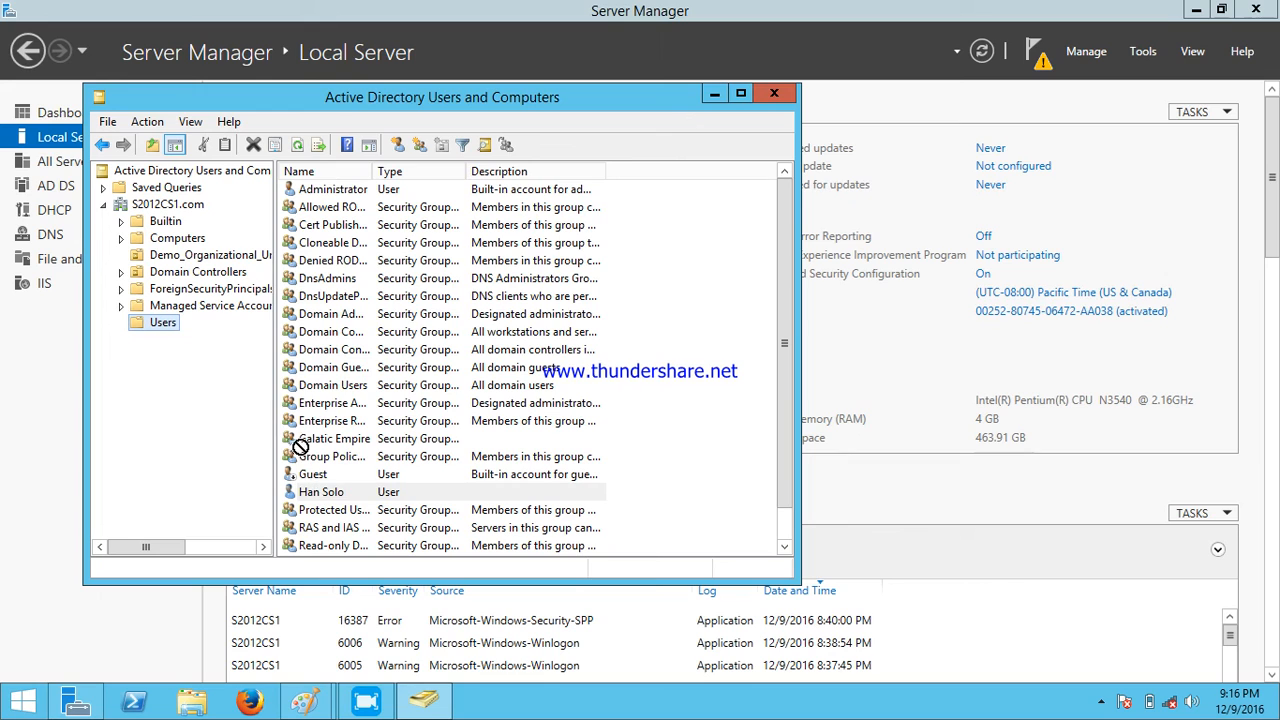
left_click_drag(230, 258, 230, 258)
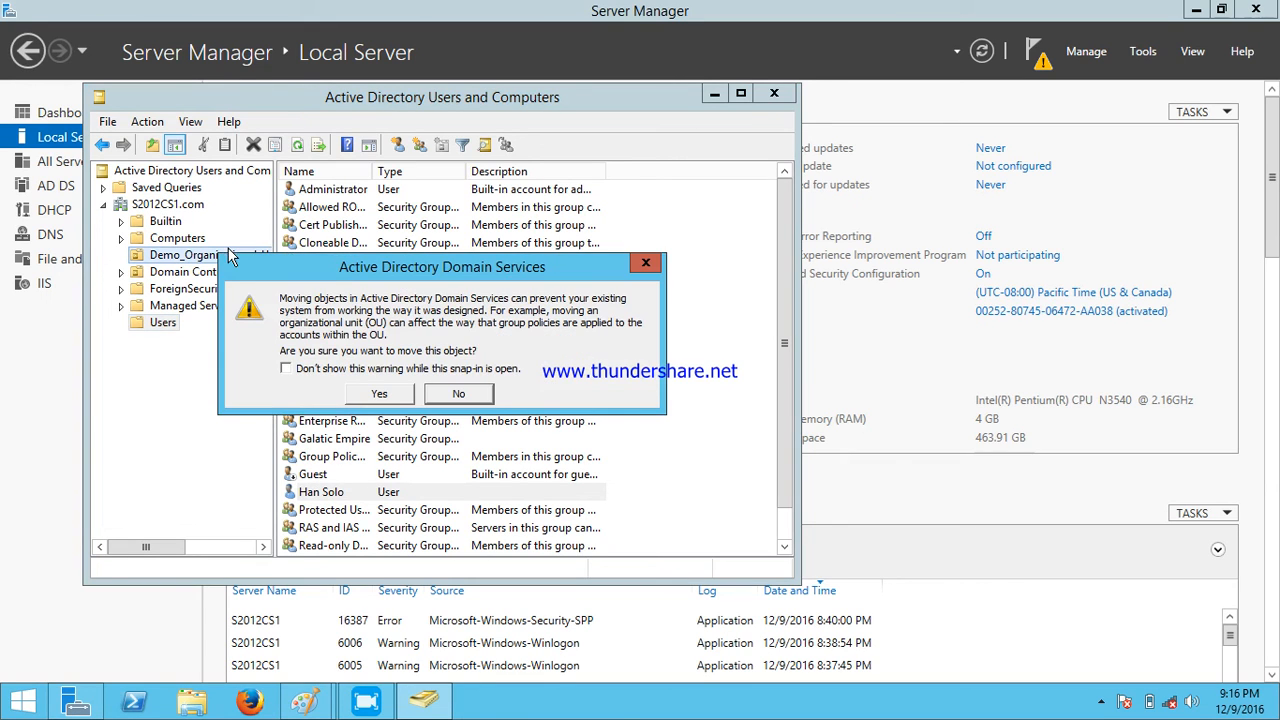
left_click(383, 394)
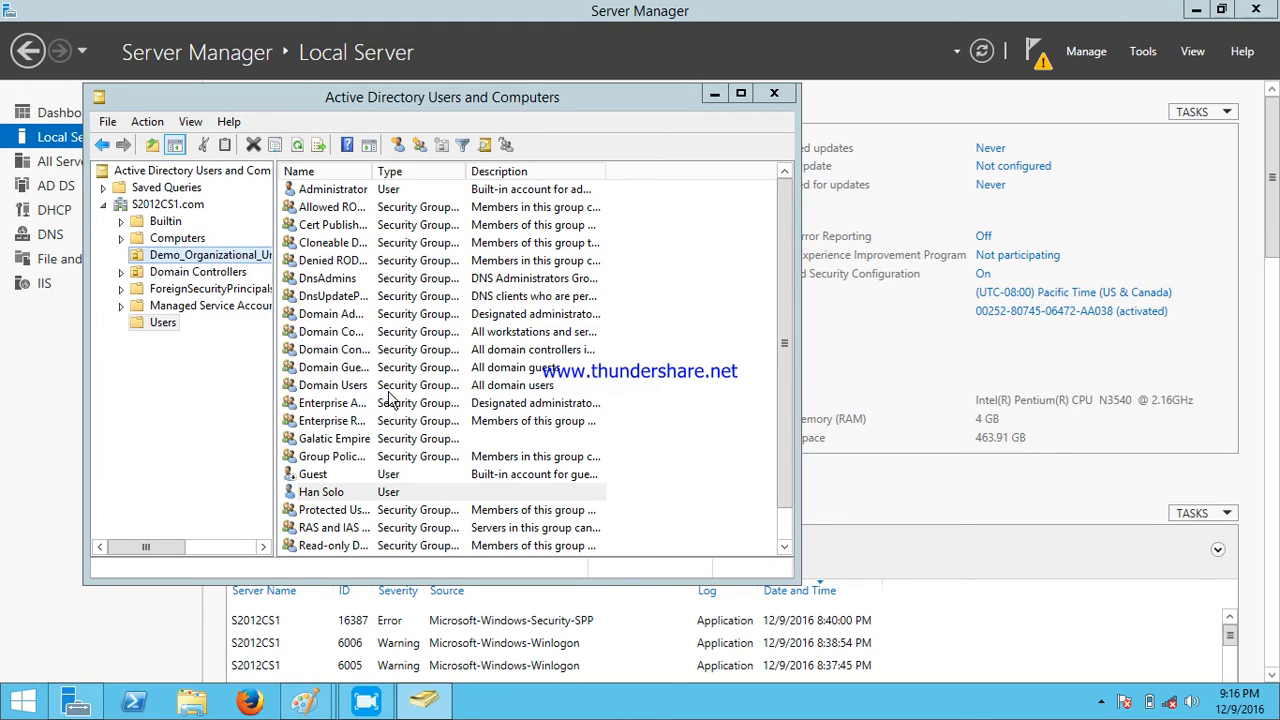
left_click(220, 253)
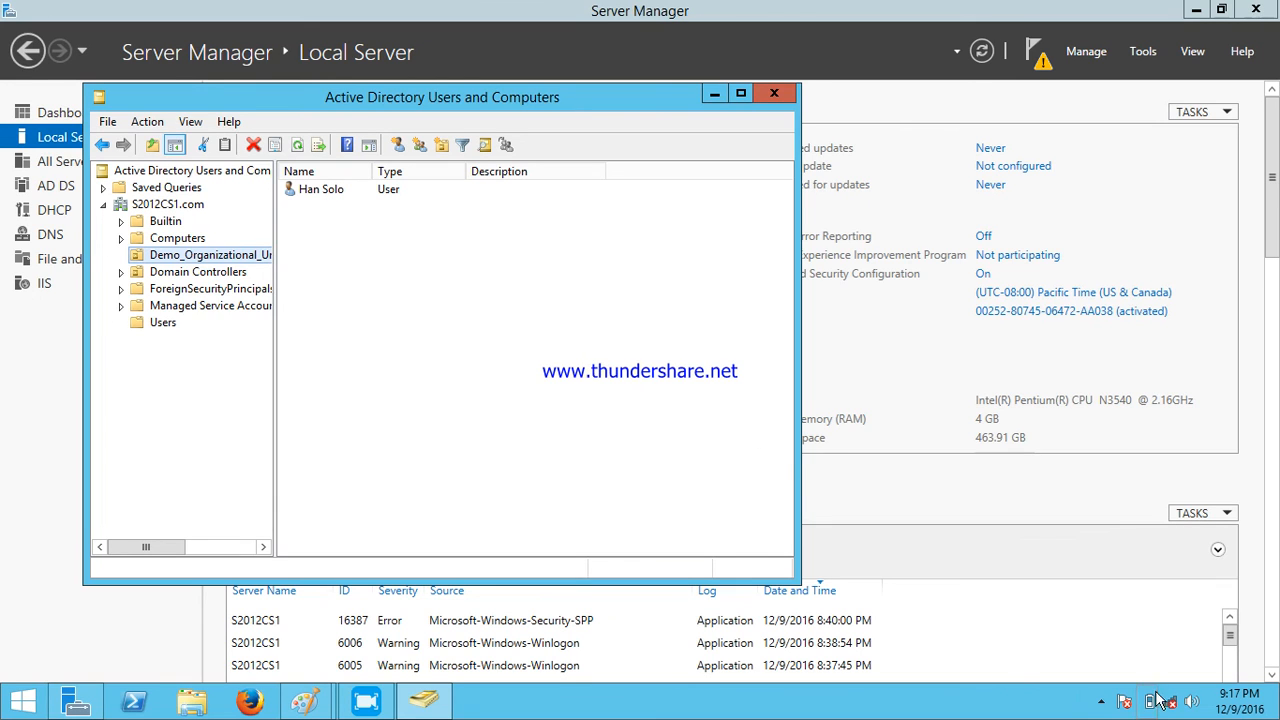
left_click(1100, 704)
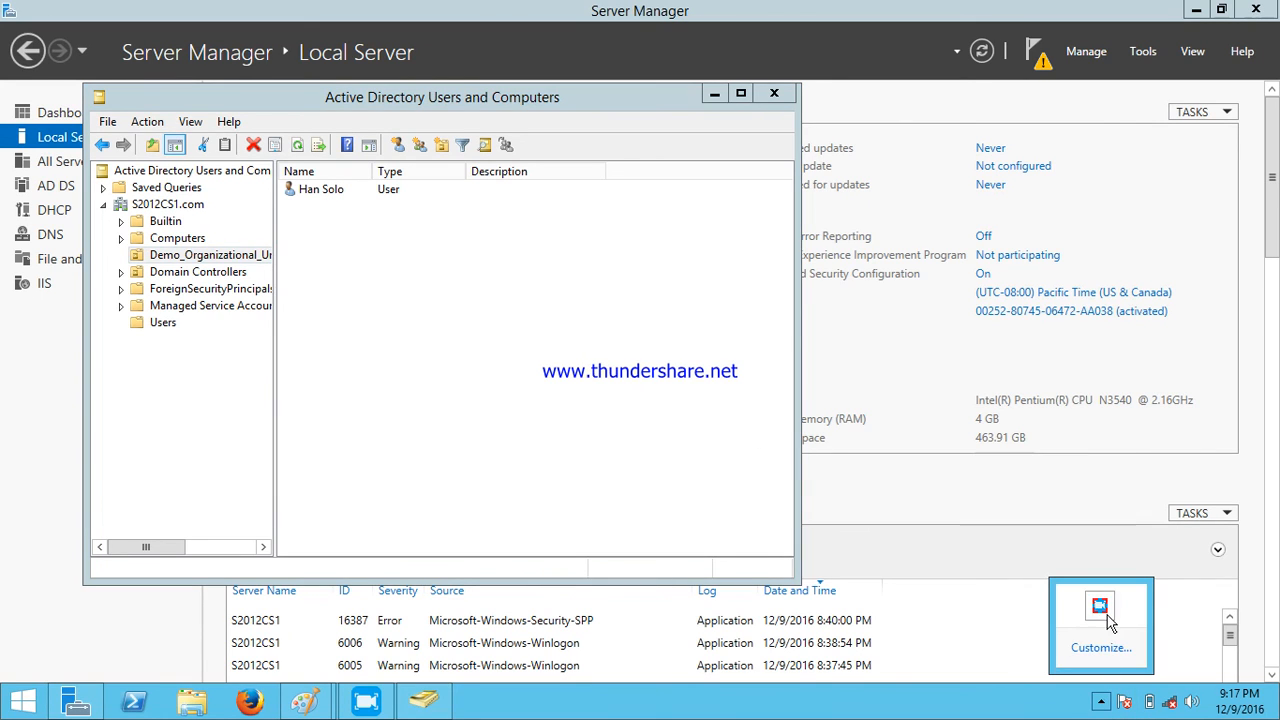